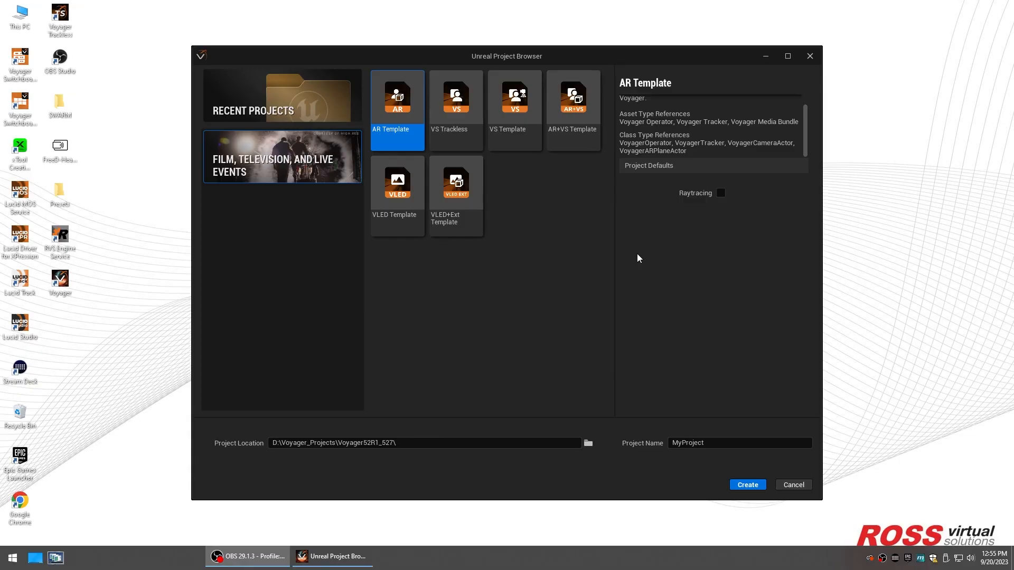
Create a new project named Voyager_Marketplace from the VS Template
{"action": "left_click_drag", "start_coordinate": [339, 62], "coordinate": [307, 56]}
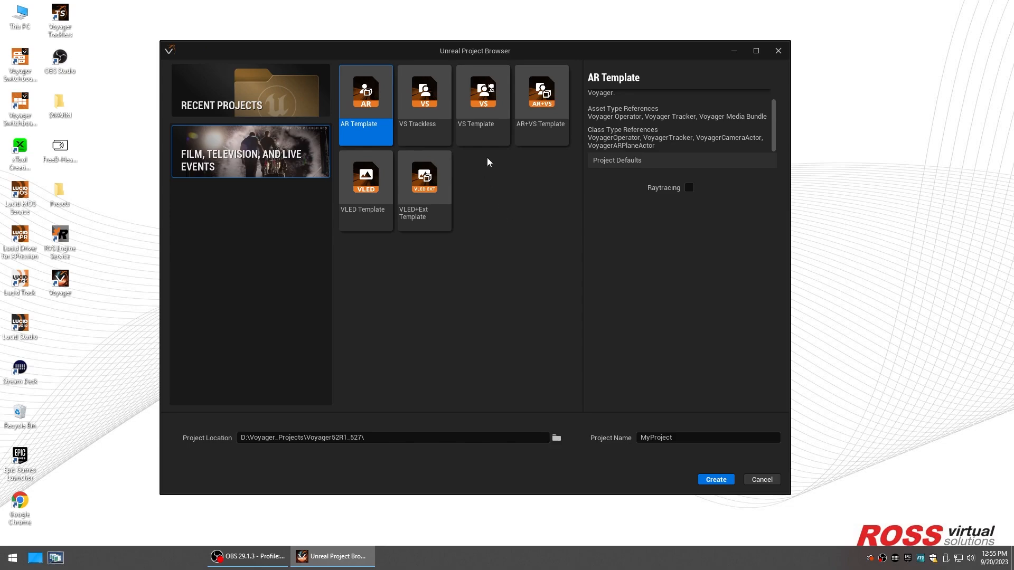
{"action": "left_click", "coordinate": [489, 102]}
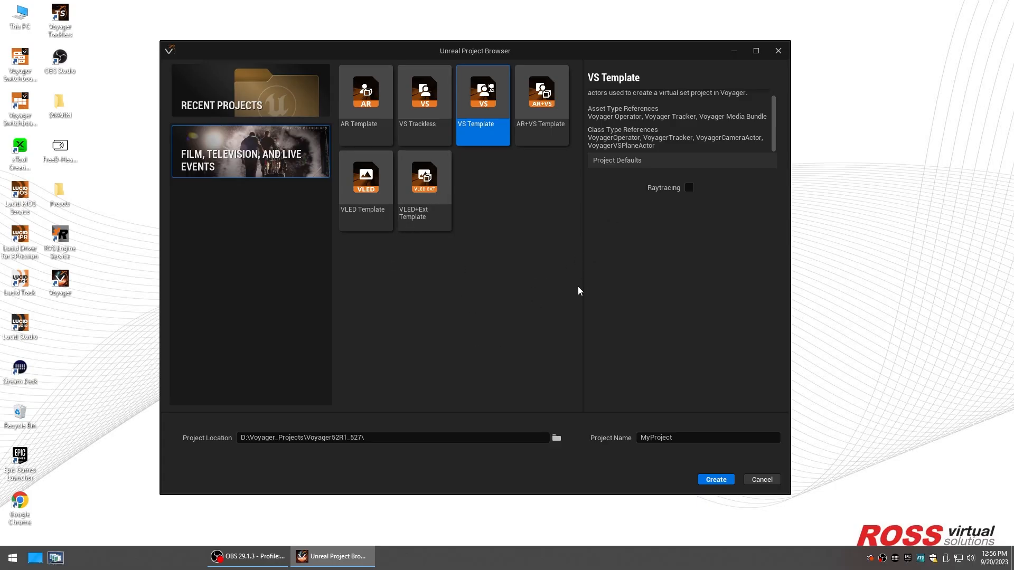
{"action": "left_click", "coordinate": [679, 439]}
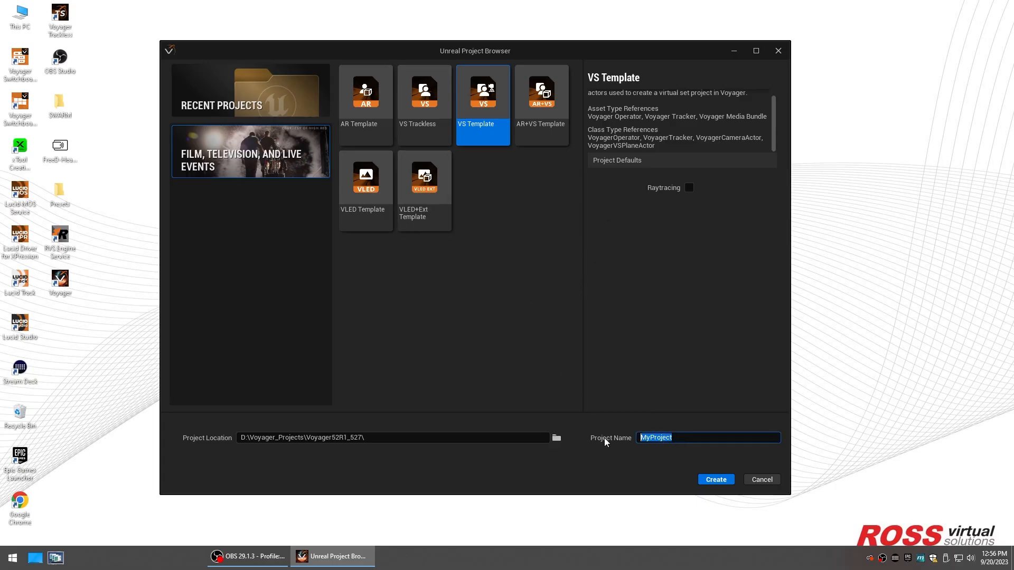
{"action": "type", "text": "Voyager_Marketplace"}
{"action": "left_click", "coordinate": [713, 480]}
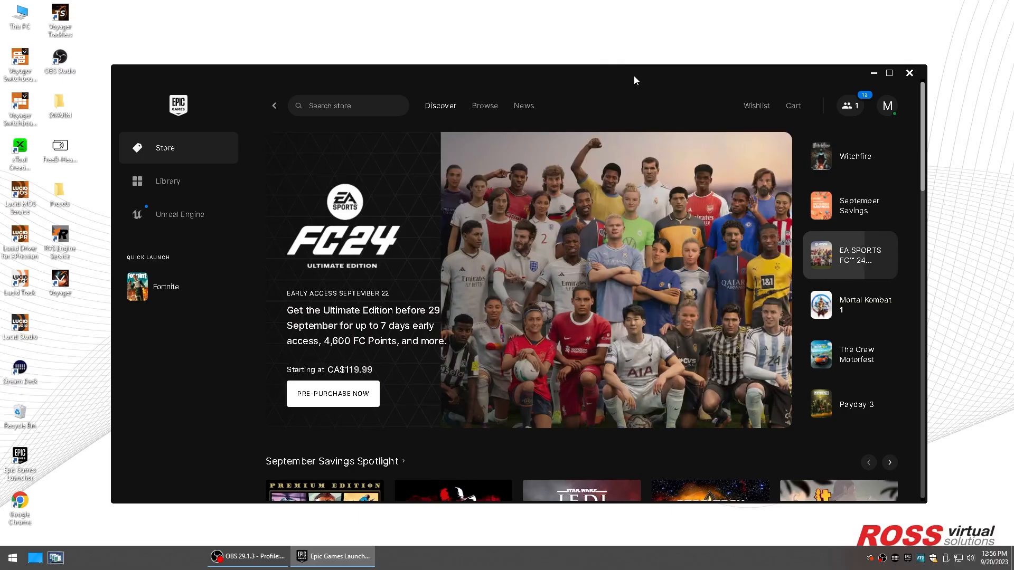
Go to the Unreal Engine section of the Epic Games Launcher and open its Marketplace
{"action": "left_click_drag", "start_coordinate": [421, 80], "coordinate": [397, 60]}
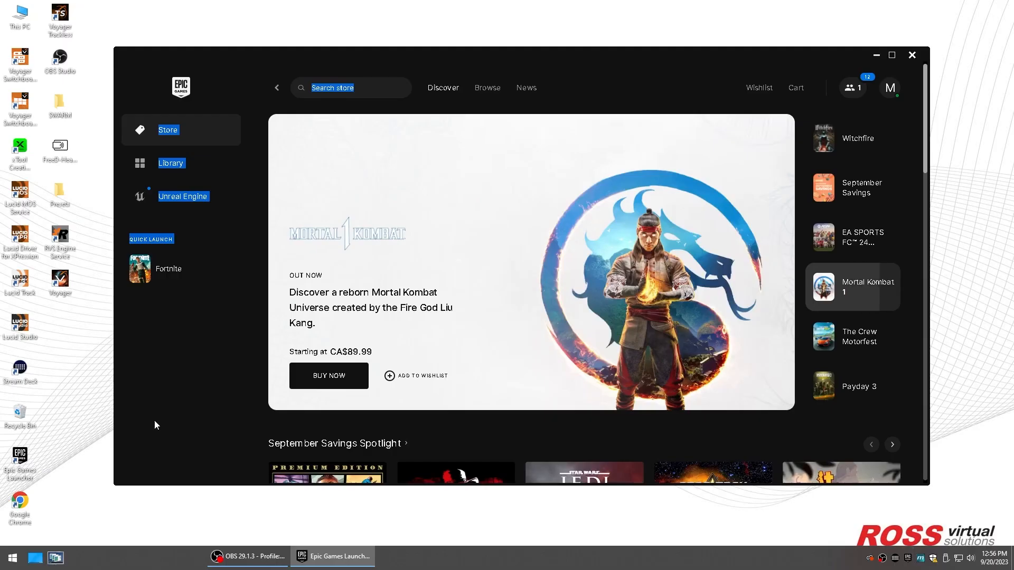
{"action": "left_click", "coordinate": [13, 558]}
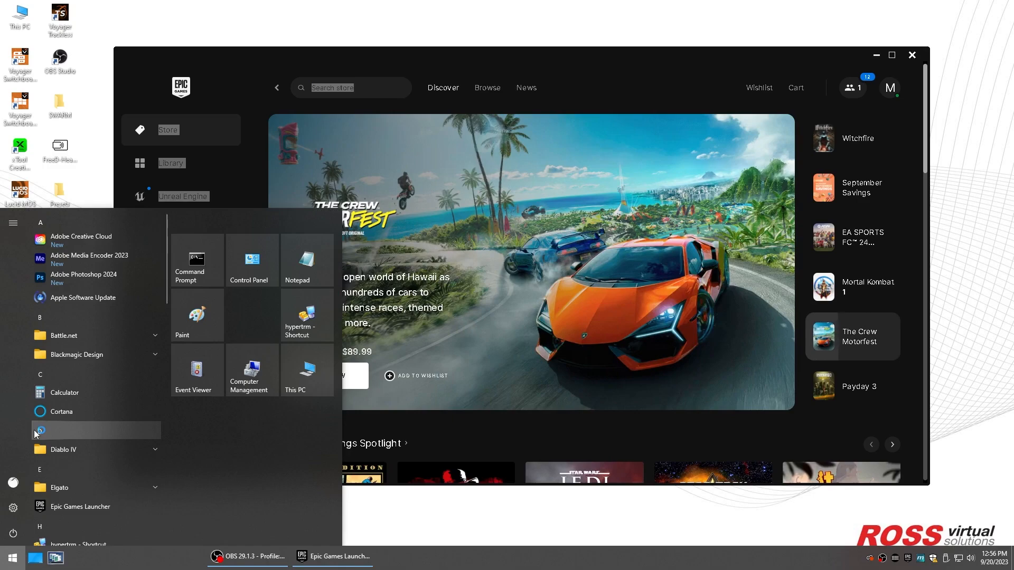
{"action": "left_click", "coordinate": [428, 52]}
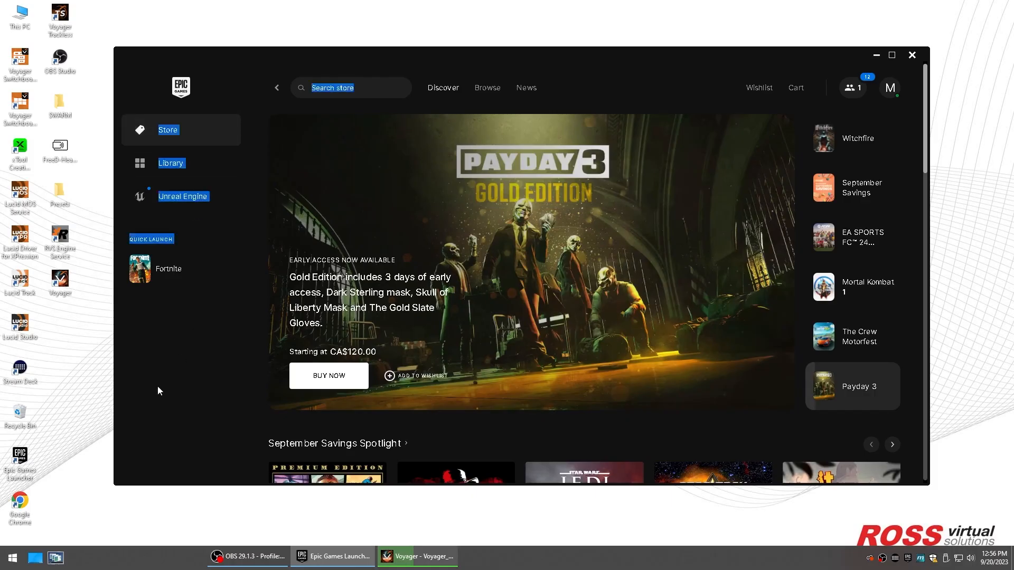
{"action": "left_click", "coordinate": [187, 167]}
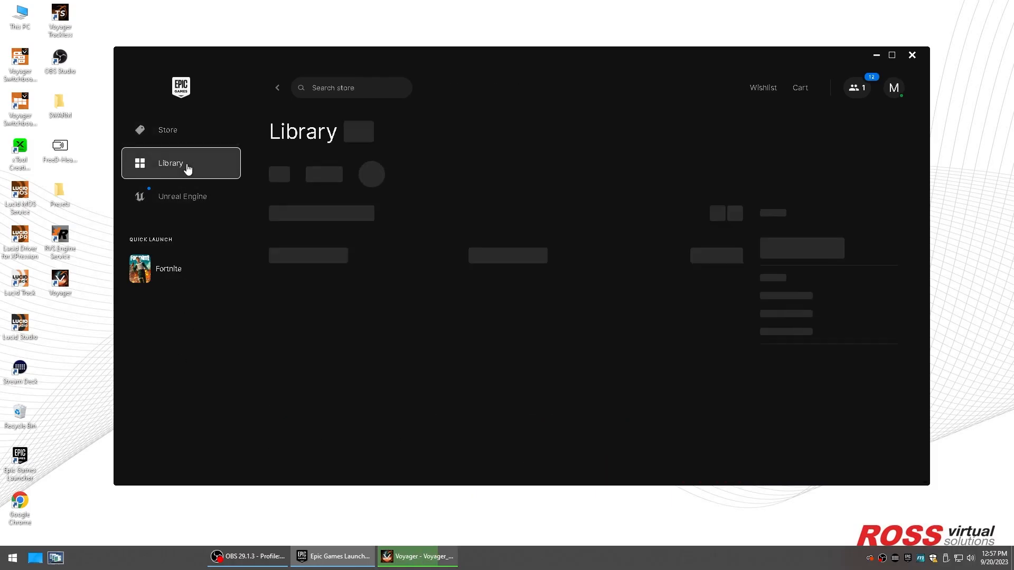
{"action": "left_click", "coordinate": [183, 210]}
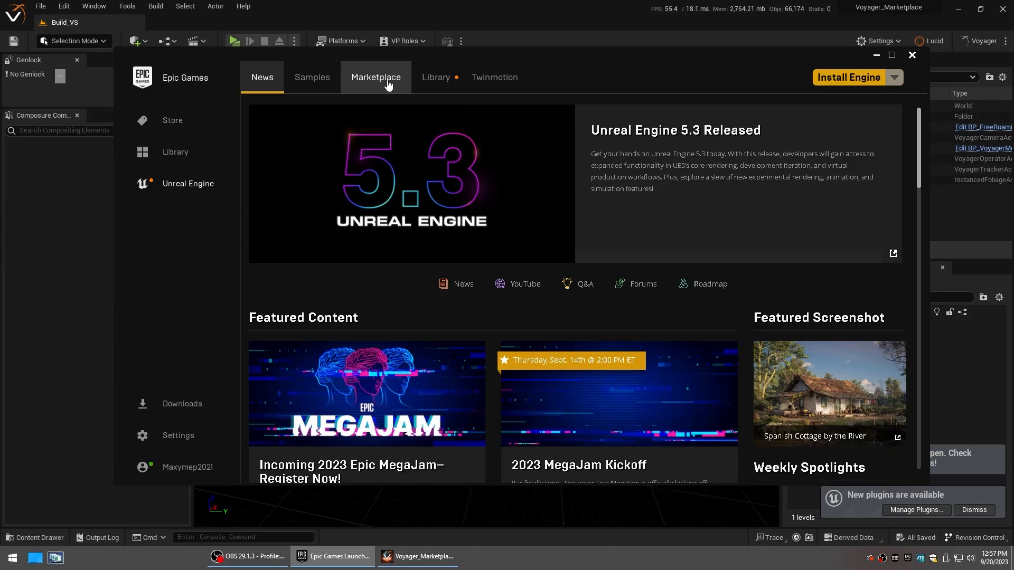
{"action": "left_click", "coordinate": [387, 83]}
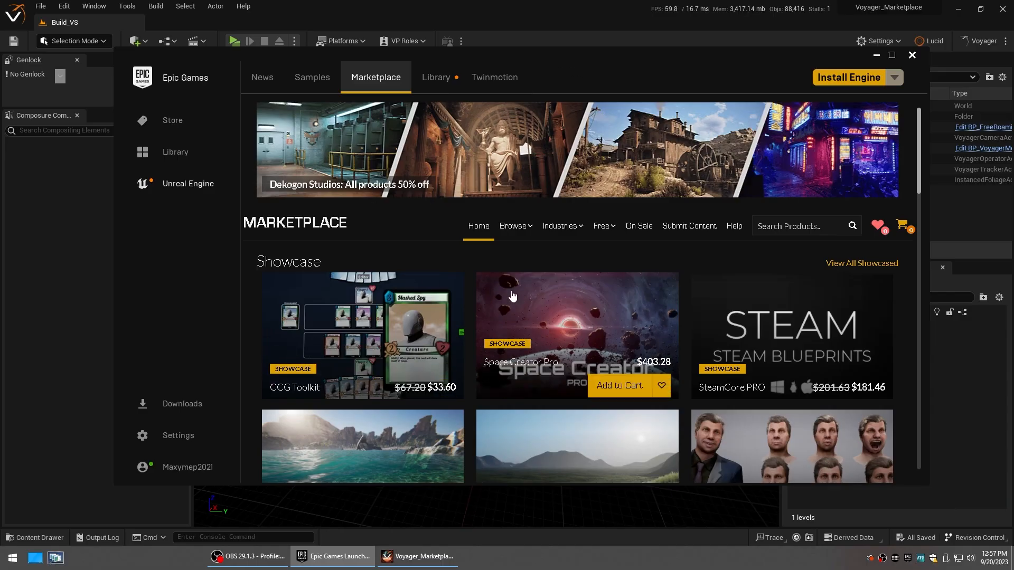
Browse the showcase and free-for-the-month products on the Marketplace home page
{"action": "scroll", "coordinate": [439, 317], "scroll_direction": "down", "scroll_amount": 5}
{"action": "scroll", "coordinate": [449, 306], "scroll_direction": "down", "scroll_amount": 4}
{"action": "scroll", "coordinate": [441, 309], "scroll_direction": "up", "scroll_amount": 2}
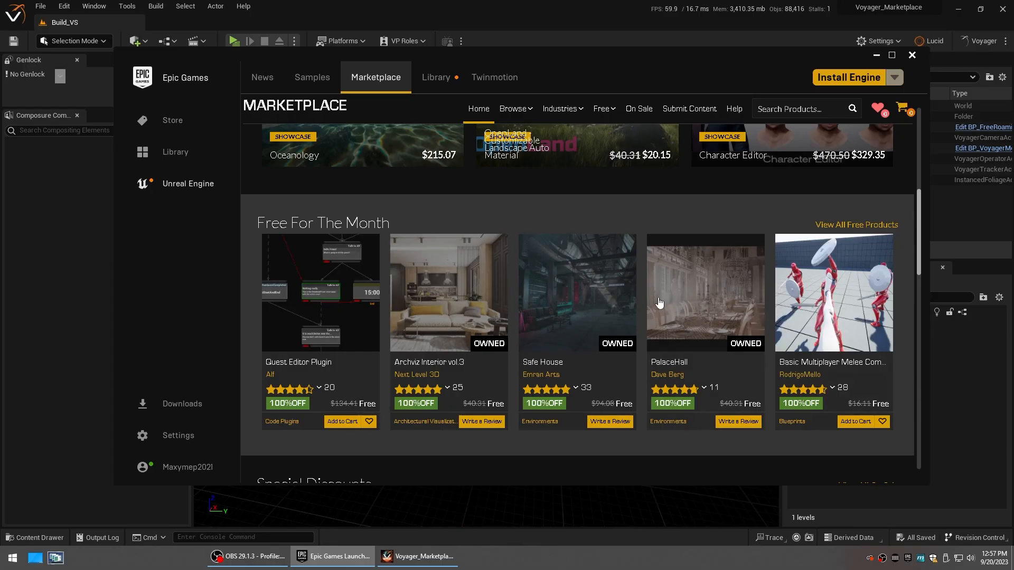
{"action": "scroll", "coordinate": [573, 328], "scroll_direction": "up", "scroll_amount": 3}
{"action": "scroll", "coordinate": [576, 328], "scroll_direction": "up", "scroll_amount": 2}
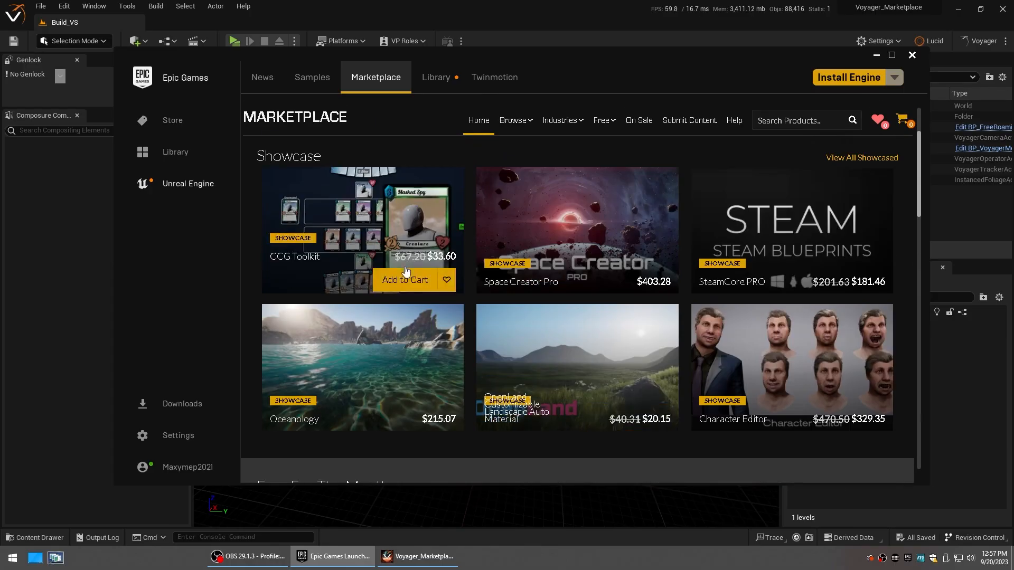
{"action": "scroll", "coordinate": [575, 327], "scroll_direction": "down", "scroll_amount": 3}
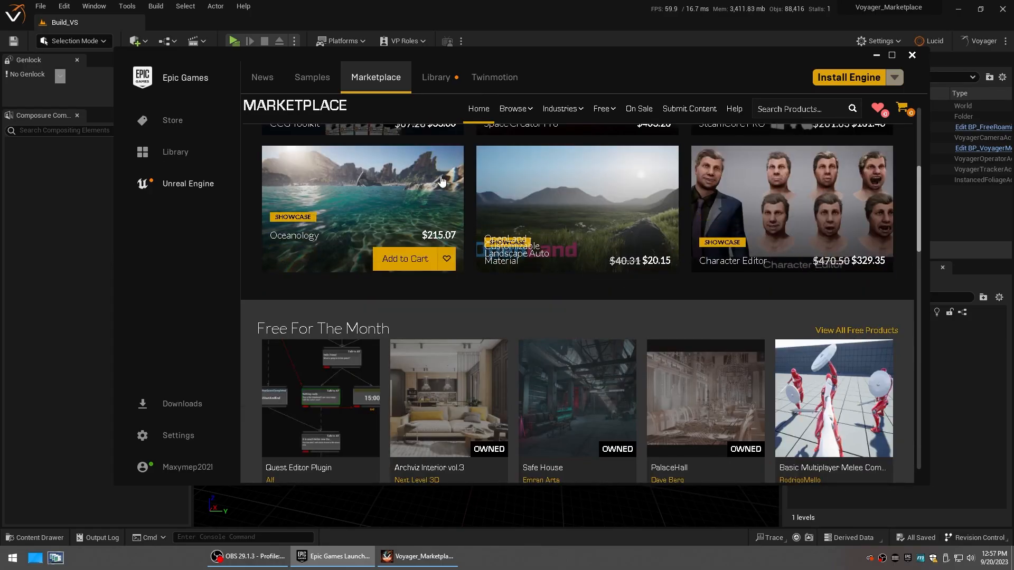
{"action": "scroll", "coordinate": [454, 223], "scroll_direction": "up", "scroll_amount": 3}
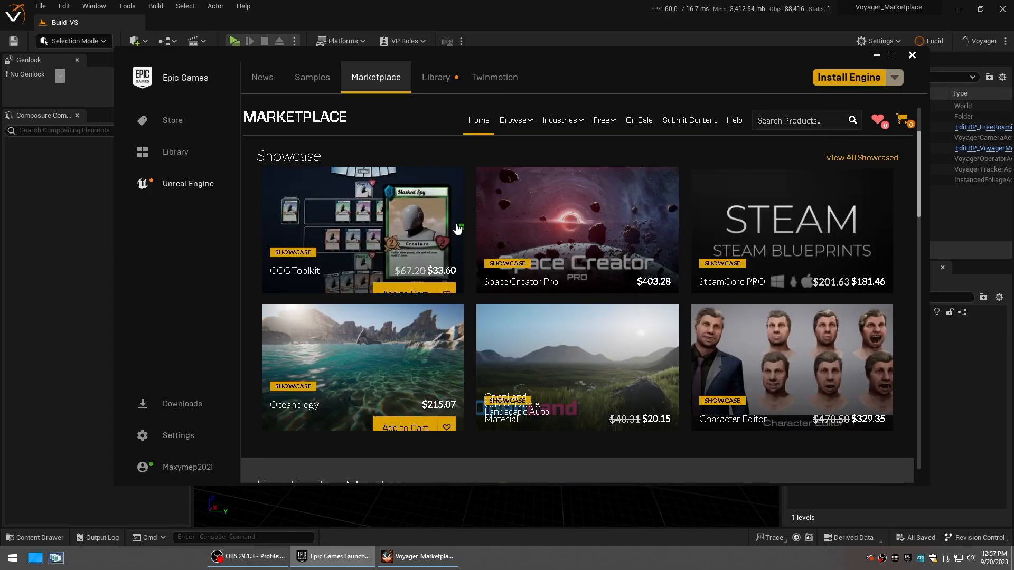
Open the Unreal Engine library and look through the owned assets in the vault
{"action": "left_click", "coordinate": [438, 81]}
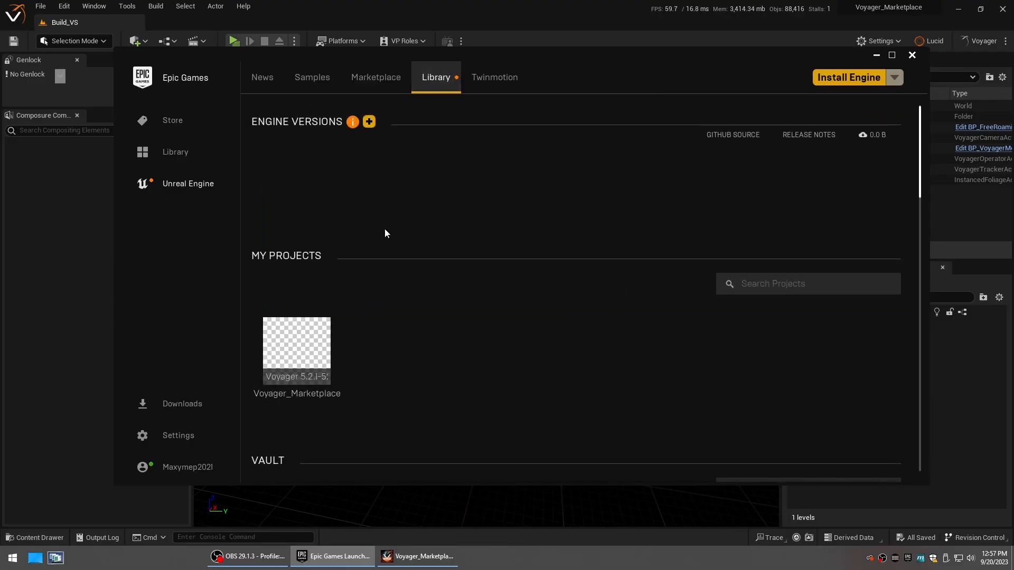
{"action": "scroll", "coordinate": [288, 233], "scroll_direction": "down", "scroll_amount": 1}
{"action": "scroll", "coordinate": [391, 291], "scroll_direction": "down", "scroll_amount": 3}
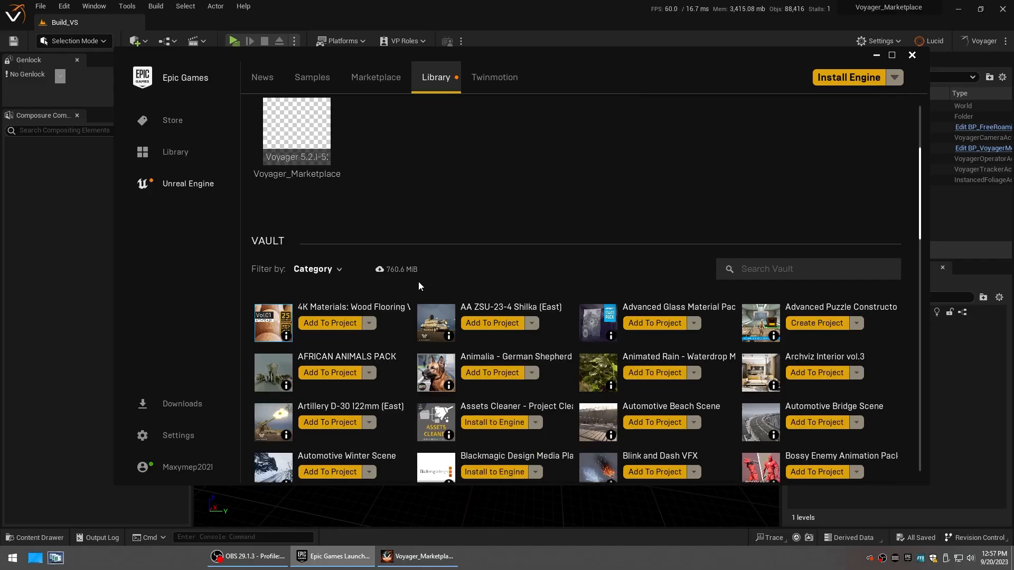
{"action": "scroll", "coordinate": [288, 252], "scroll_direction": "down", "scroll_amount": 1}
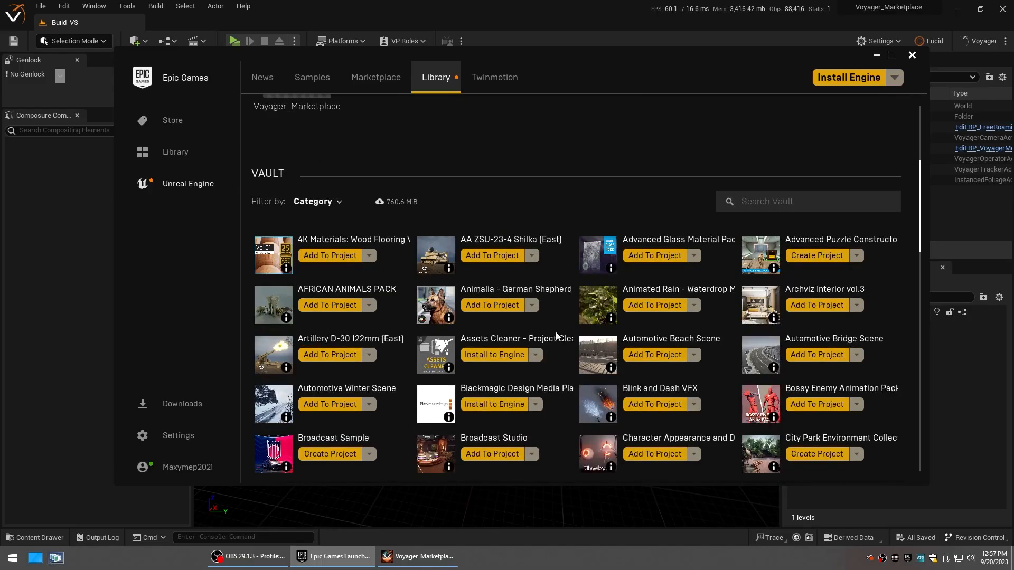
{"action": "scroll", "coordinate": [533, 302], "scroll_direction": "down", "scroll_amount": 2}
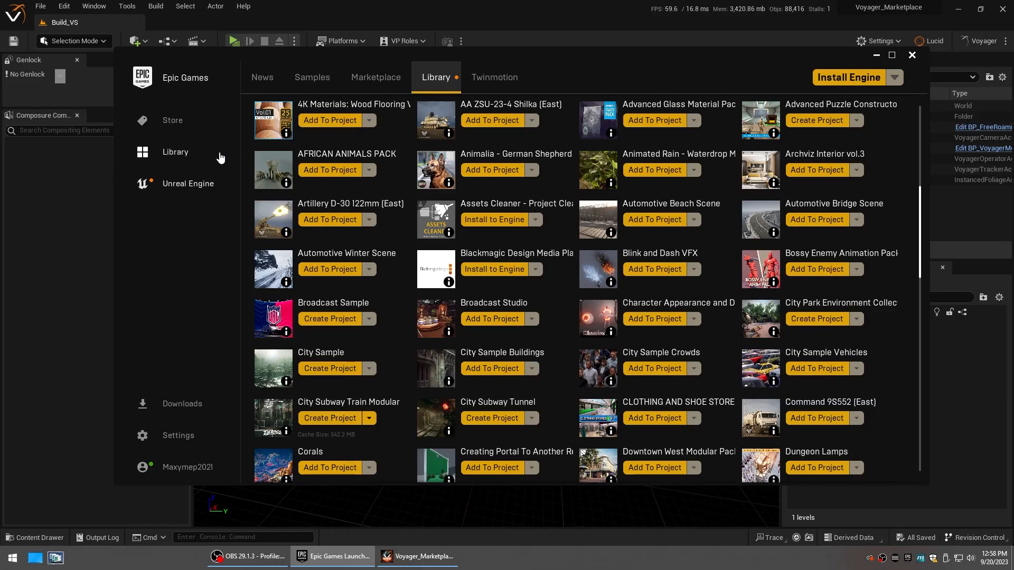
{"action": "left_click", "coordinate": [430, 79]}
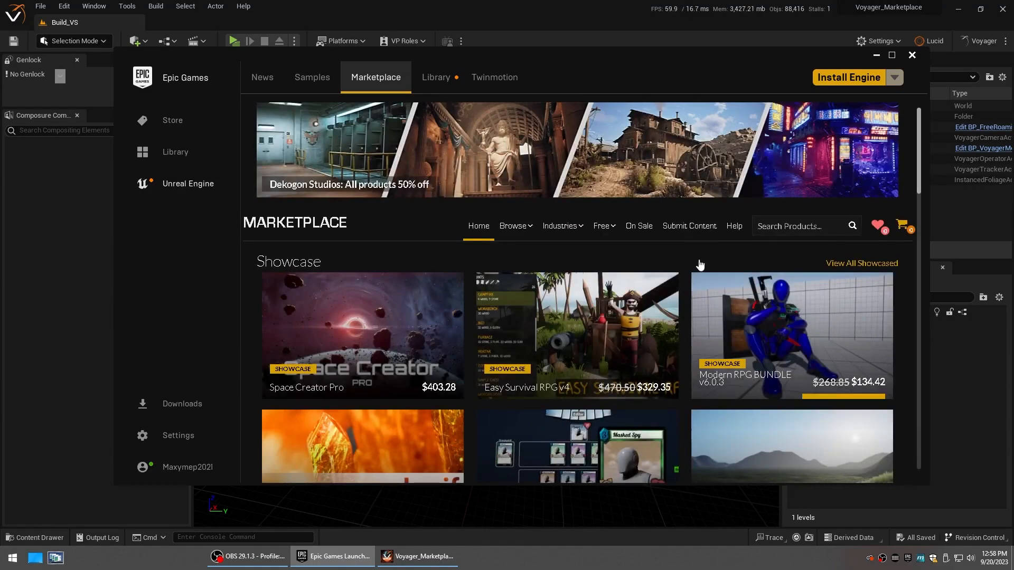
Look through the free, discounted and newly released products on the Marketplace home page
{"action": "scroll", "coordinate": [659, 255], "scroll_direction": "down", "scroll_amount": 6}
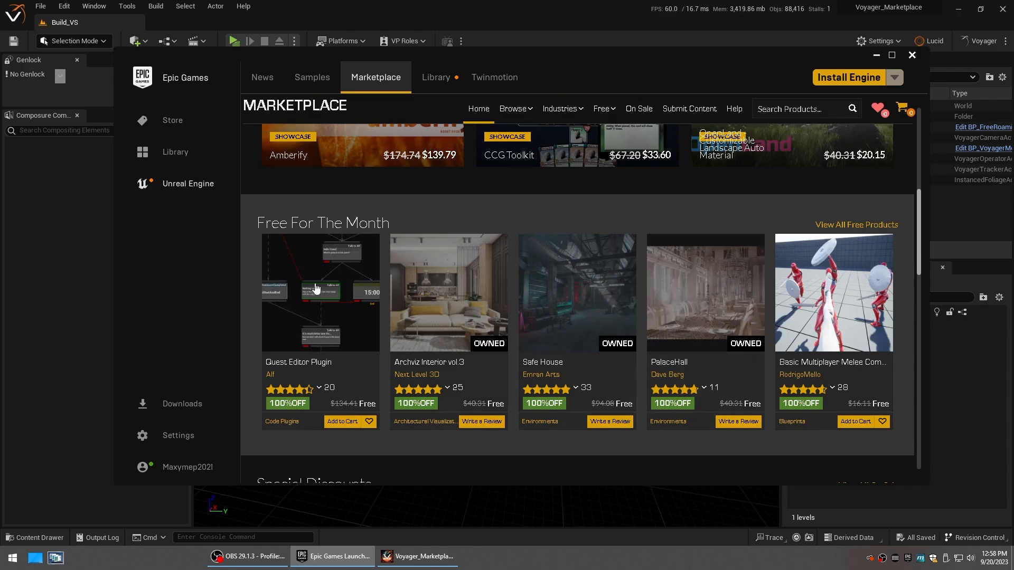
{"action": "scroll", "coordinate": [559, 303], "scroll_direction": "down", "scroll_amount": 5}
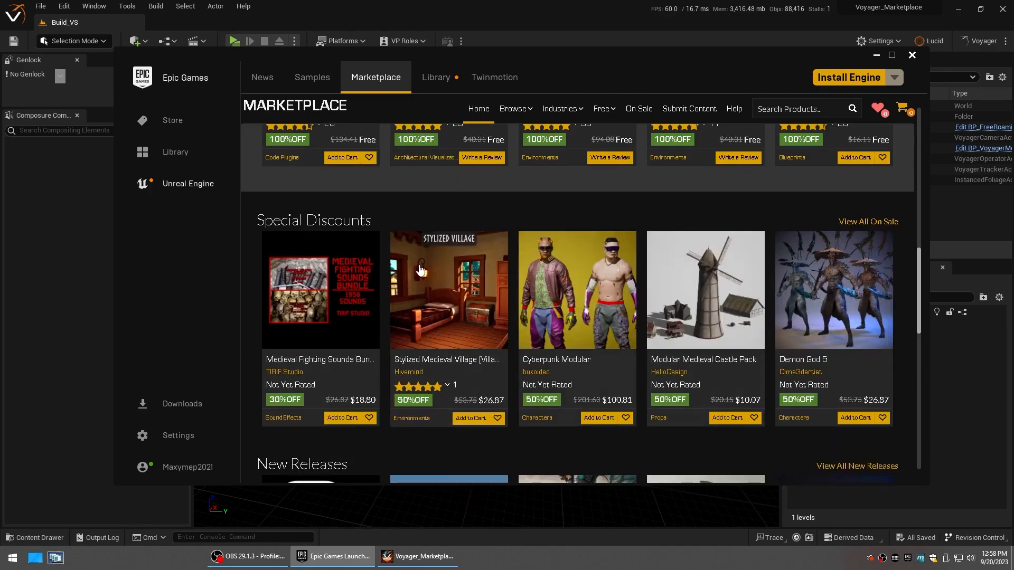
{"action": "scroll", "coordinate": [419, 270], "scroll_direction": "down", "scroll_amount": 4}
{"action": "scroll", "coordinate": [420, 271], "scroll_direction": "down", "scroll_amount": 1}
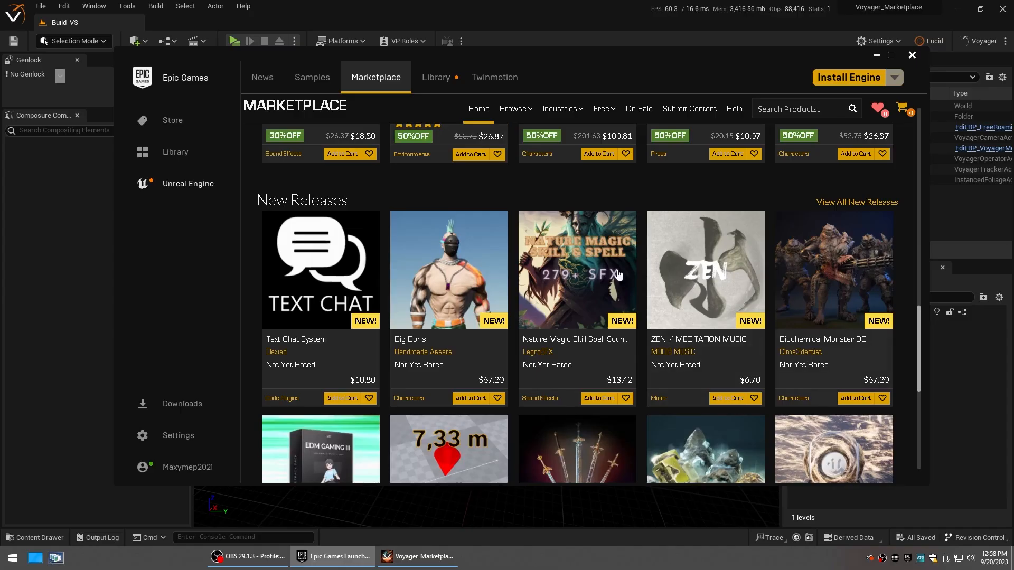
{"action": "scroll", "coordinate": [442, 309], "scroll_direction": "down", "scroll_amount": 3}
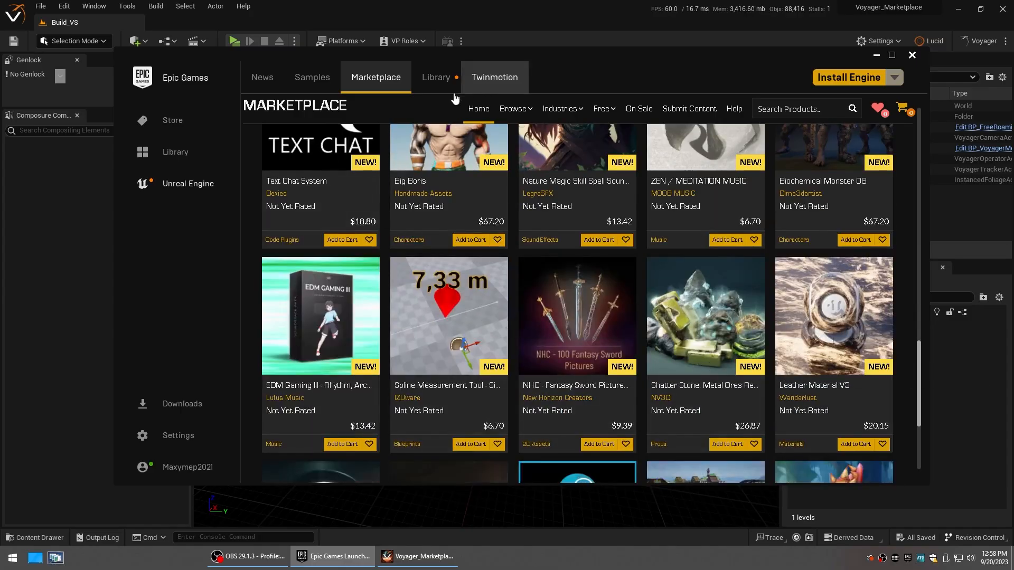
Find Neonify in the Unreal Engine library's vault and start creating a project from it
{"action": "left_click", "coordinate": [443, 81]}
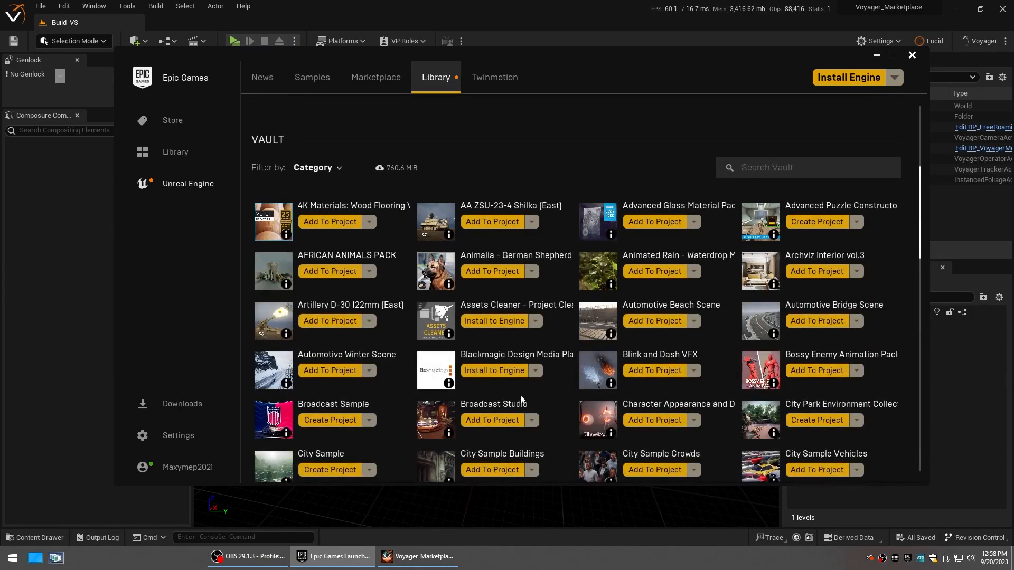
{"action": "scroll", "coordinate": [476, 339], "scroll_direction": "down", "scroll_amount": 5}
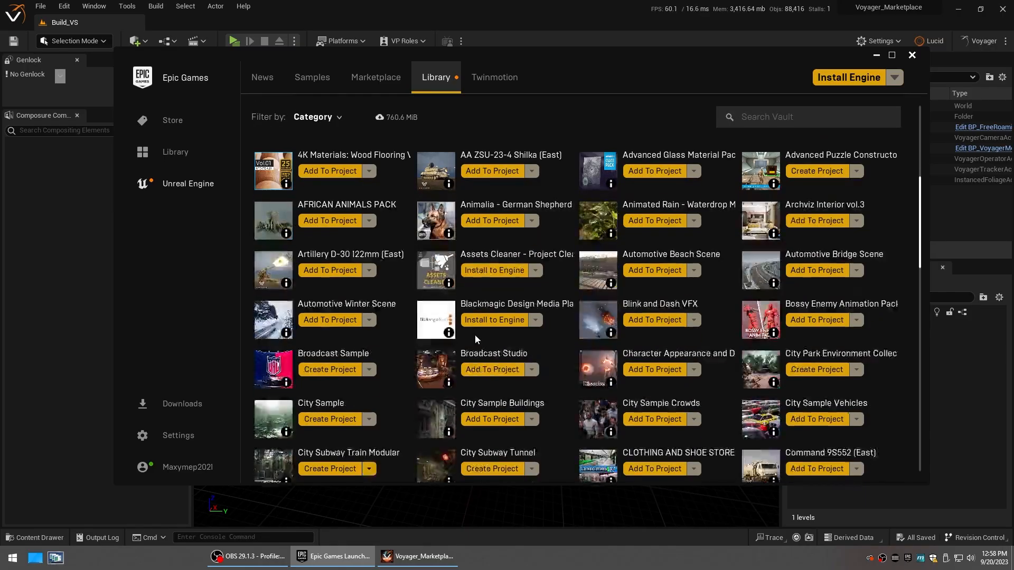
{"action": "scroll", "coordinate": [517, 292], "scroll_direction": "down", "scroll_amount": 7}
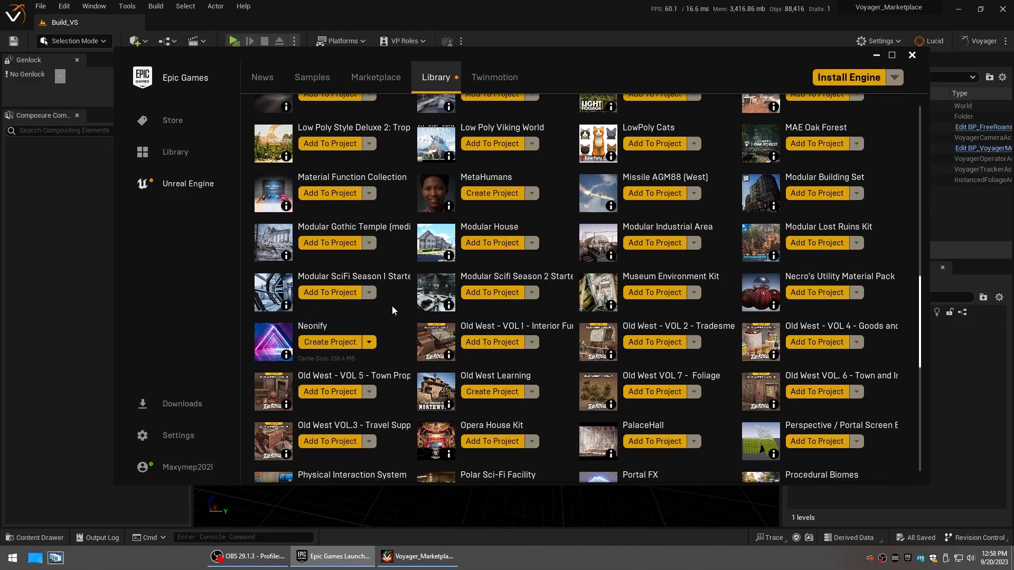
{"action": "left_click", "coordinate": [333, 345]}
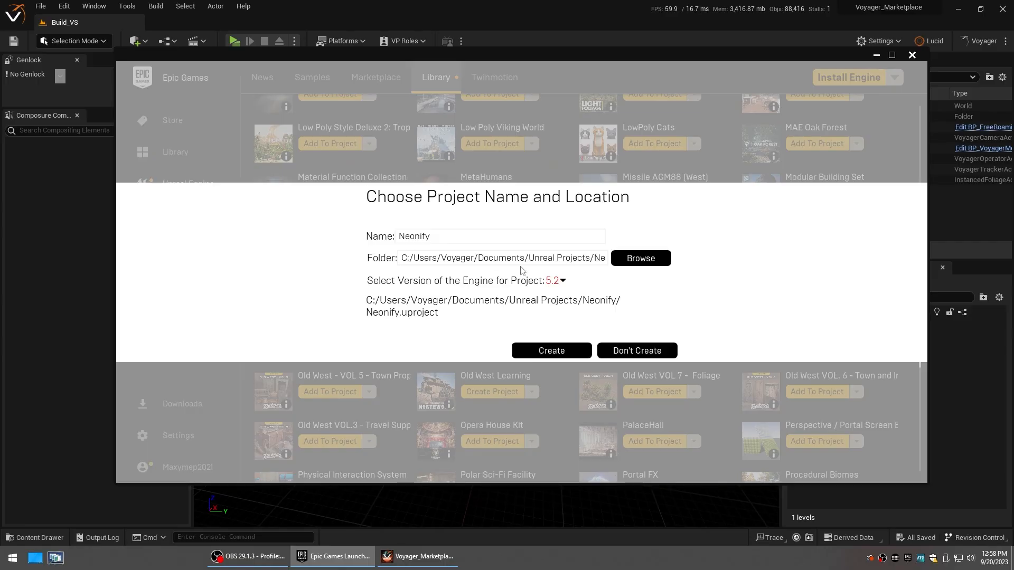
Set the Neonify project's location to the Voyager52R1_527 folder inside D:/Voyager_Projects
{"action": "left_click", "coordinate": [632, 259]}
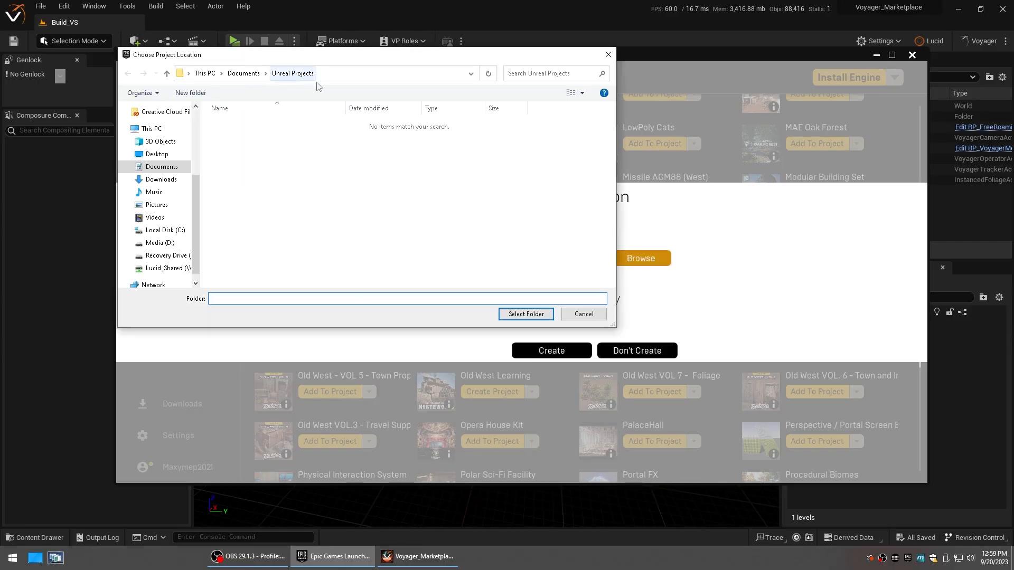
{"action": "left_click", "coordinate": [164, 243]}
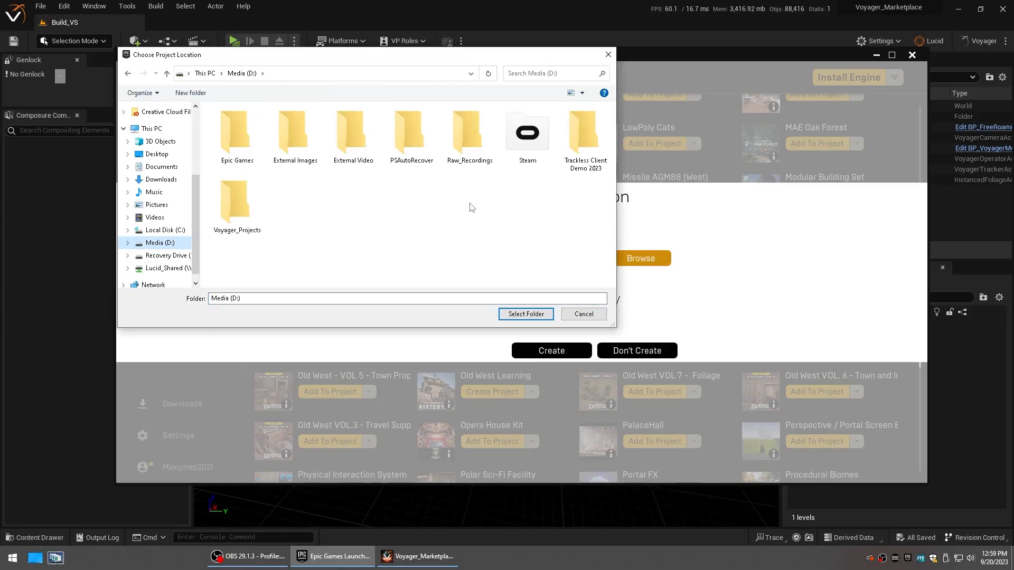
{"action": "double_click", "coordinate": [237, 203]}
{"action": "left_click", "coordinate": [258, 137]}
{"action": "double_click", "coordinate": [257, 137]}
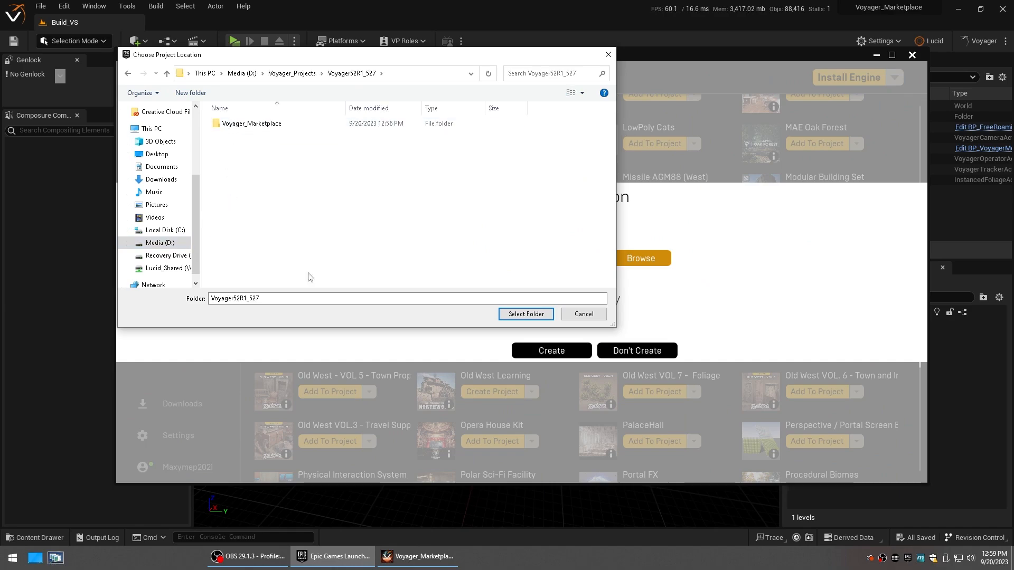
{"action": "left_click", "coordinate": [510, 316]}
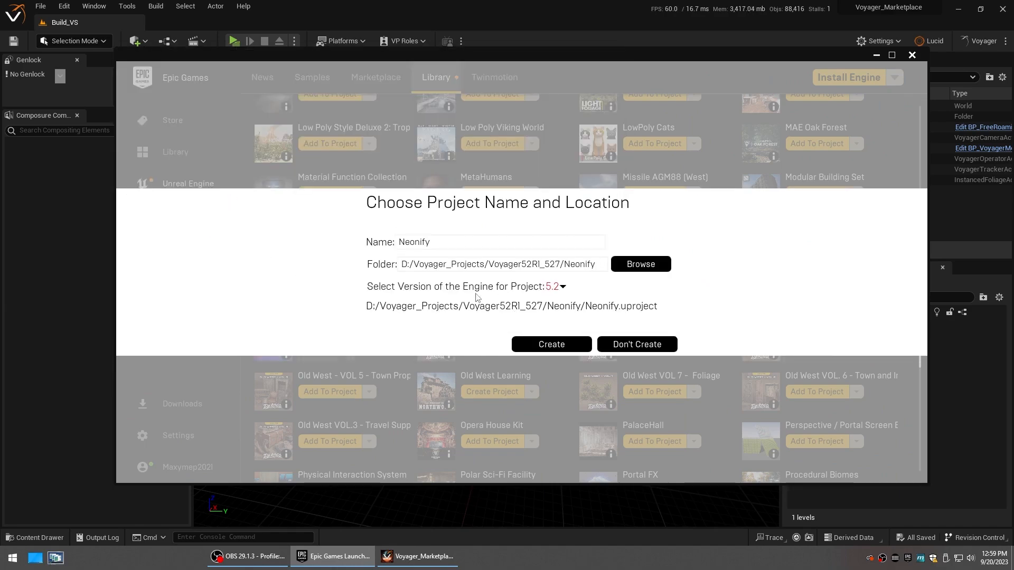
Choose engine version 5.2 for the Neonify project and create it
{"action": "left_click", "coordinate": [555, 286]}
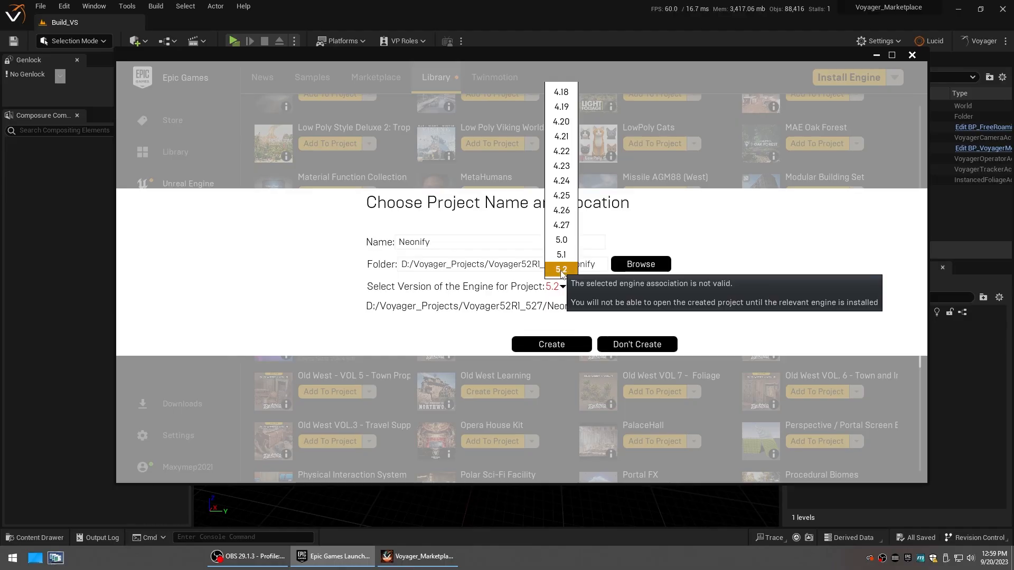
{"action": "left_click", "coordinate": [561, 270]}
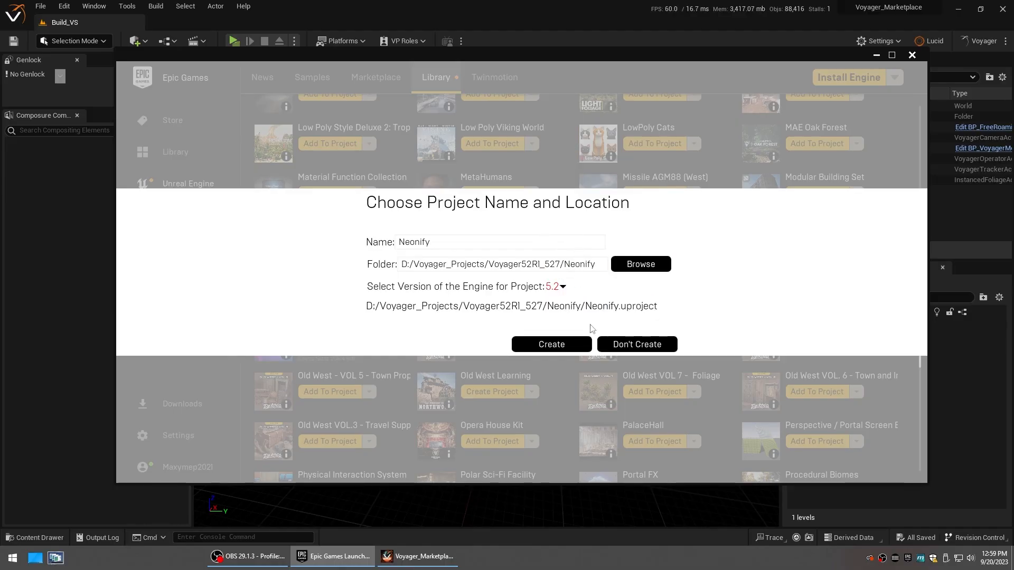
{"action": "left_click", "coordinate": [558, 344]}
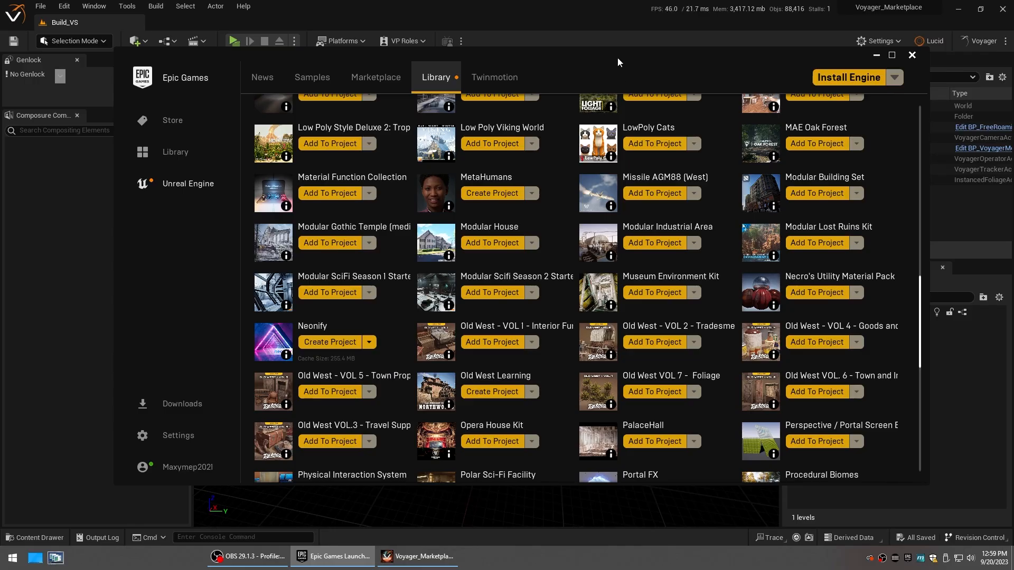
Minimize the Epic Games Launcher and return to the Voyager_Marketplace project in the Voyager editor
{"action": "left_click_drag", "start_coordinate": [625, 57], "coordinate": [640, 91]}
{"action": "left_click", "coordinate": [891, 88]}
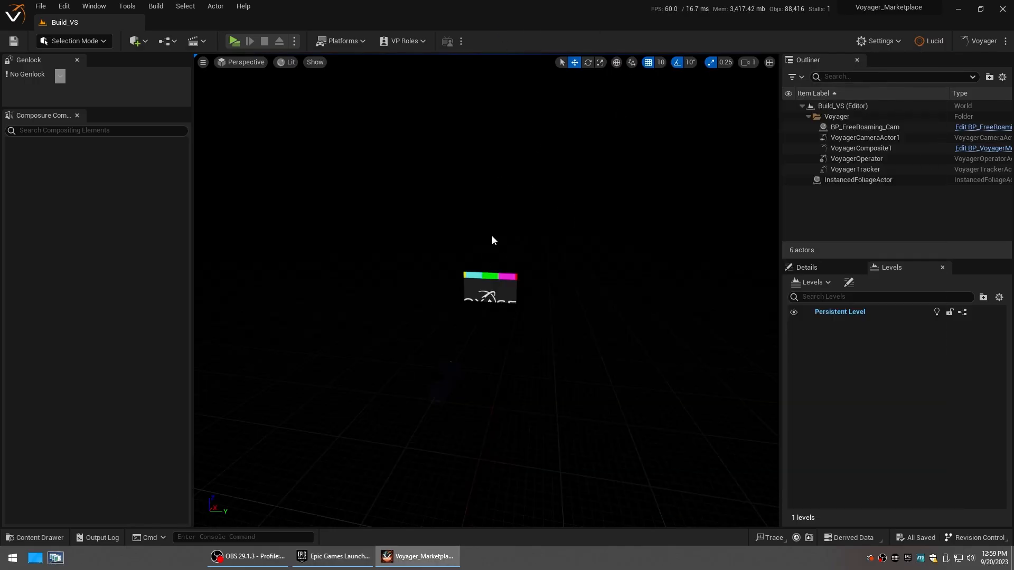
Inspect the camera, composite, operator and tracker actors in the Build_VS level from several viewpoints
{"action": "left_click", "coordinate": [865, 137]}
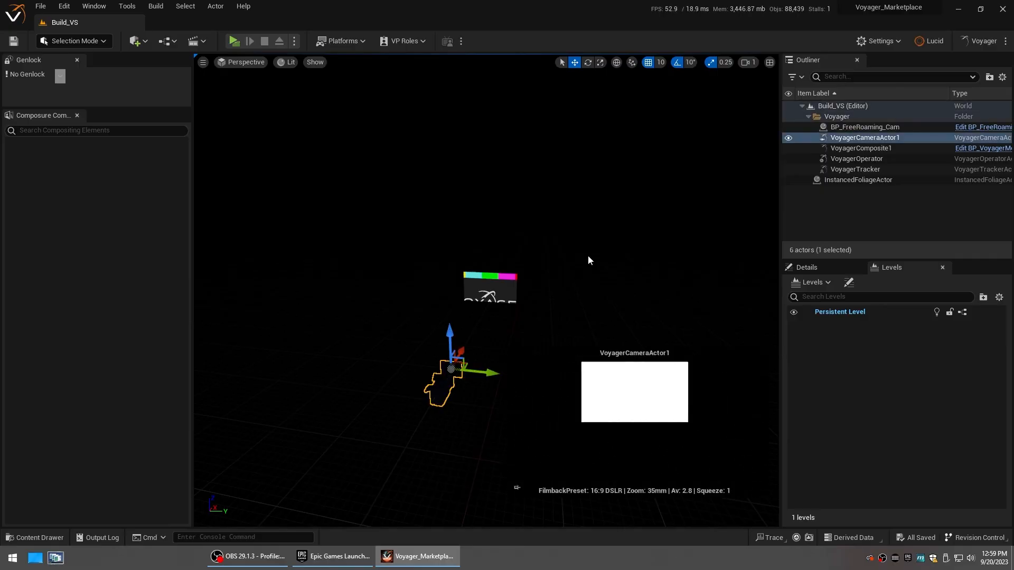
{"action": "right_click_drag", "start_coordinate": [589, 259], "coordinate": [584, 290]}
{"action": "left_click", "coordinate": [497, 203]}
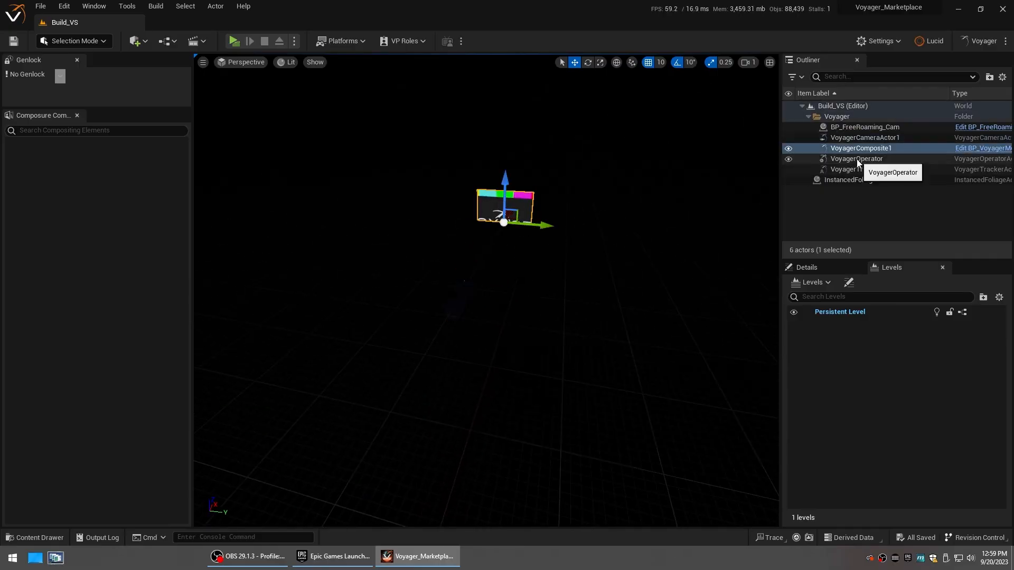
{"action": "left_click", "coordinate": [879, 159]}
{"action": "double_click", "coordinate": [874, 170]}
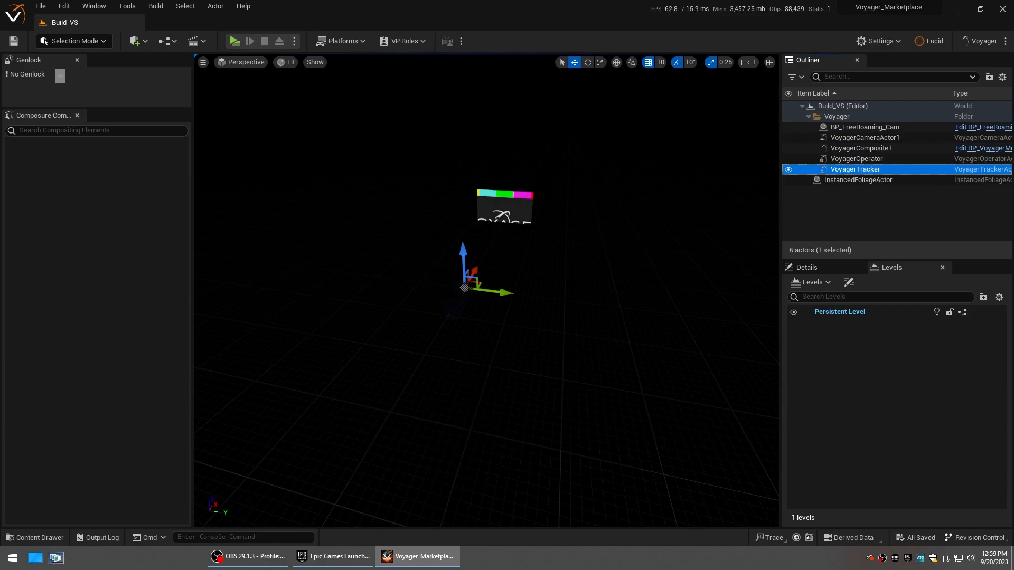
{"action": "right_click_drag", "start_coordinate": [428, 345], "coordinate": [425, 367]}
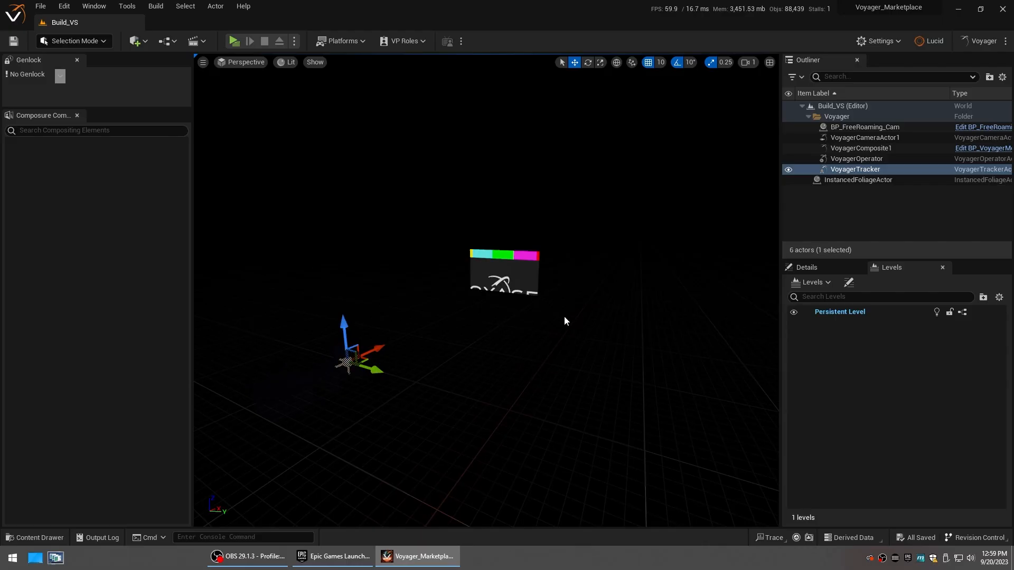
{"action": "right_click_drag", "start_coordinate": [565, 320], "coordinate": [579, 326]}
{"action": "right_click_drag", "start_coordinate": [593, 376], "coordinate": [537, 368]}
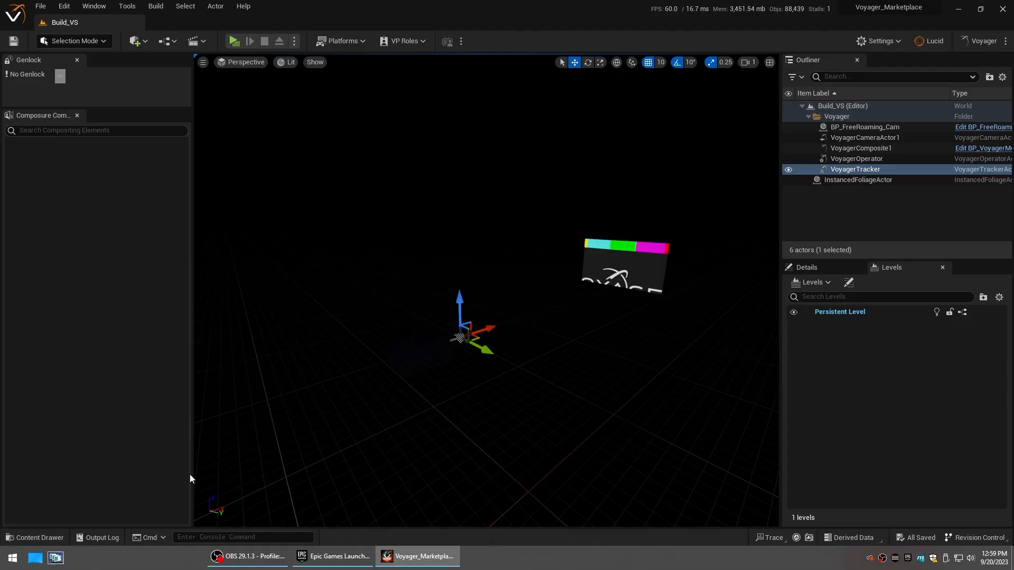
Open the Voyager_Marketplace project's content drawer and lock its content browser
{"action": "left_click", "coordinate": [34, 538]}
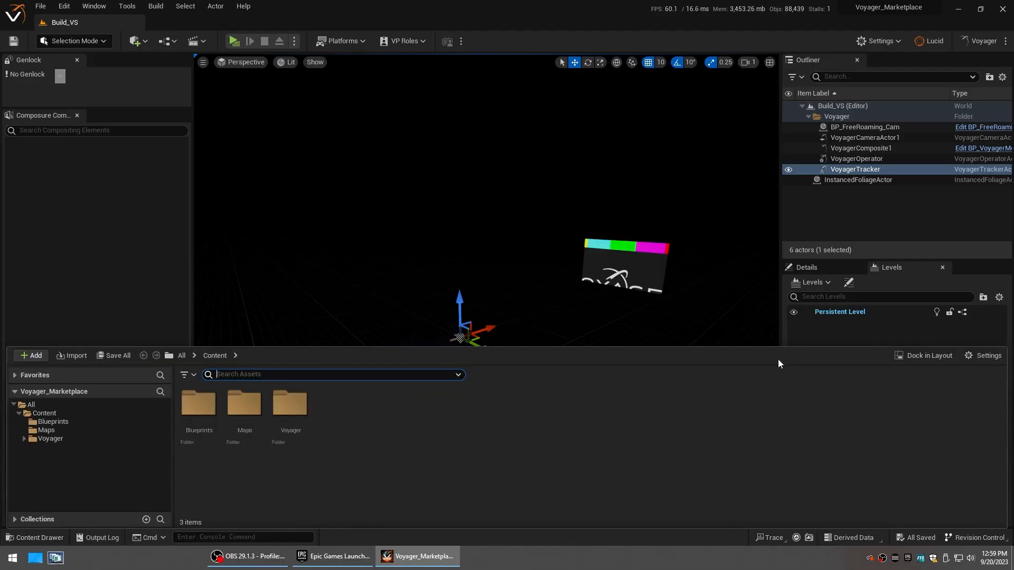
{"action": "left_click", "coordinate": [852, 334]}
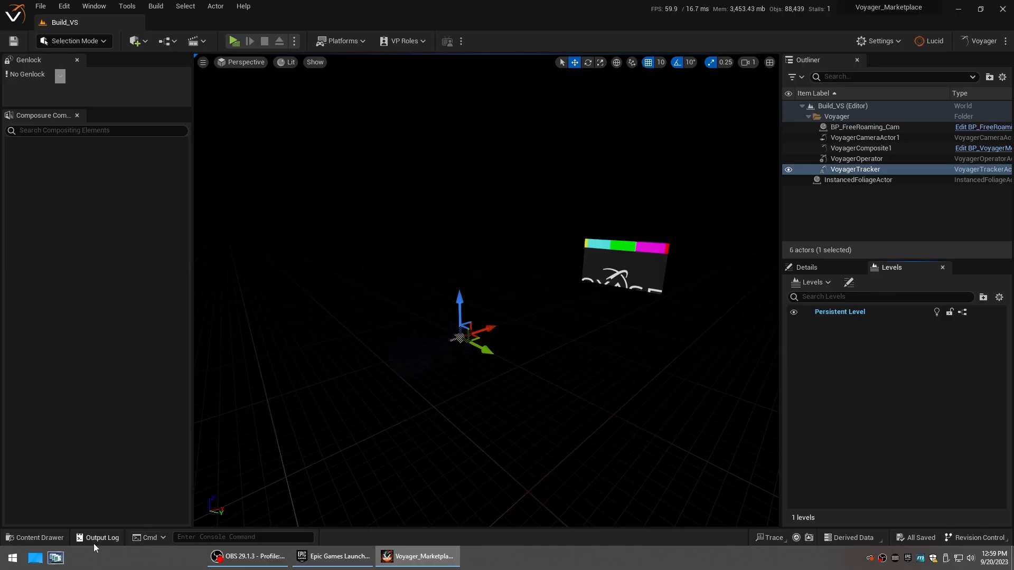
{"action": "left_click", "coordinate": [50, 537]}
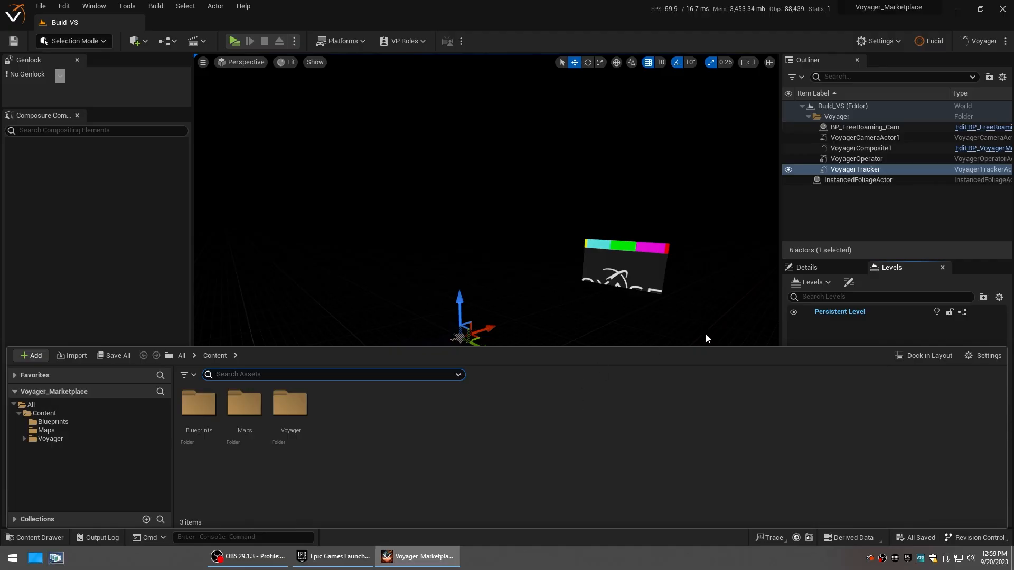
{"action": "left_click", "coordinate": [985, 357]}
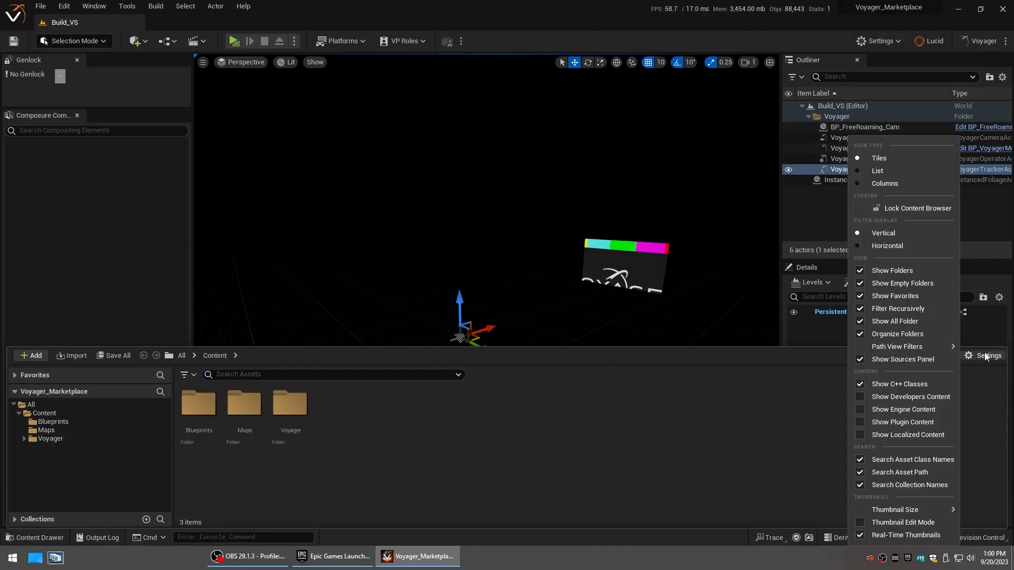
{"action": "left_click", "coordinate": [882, 206]}
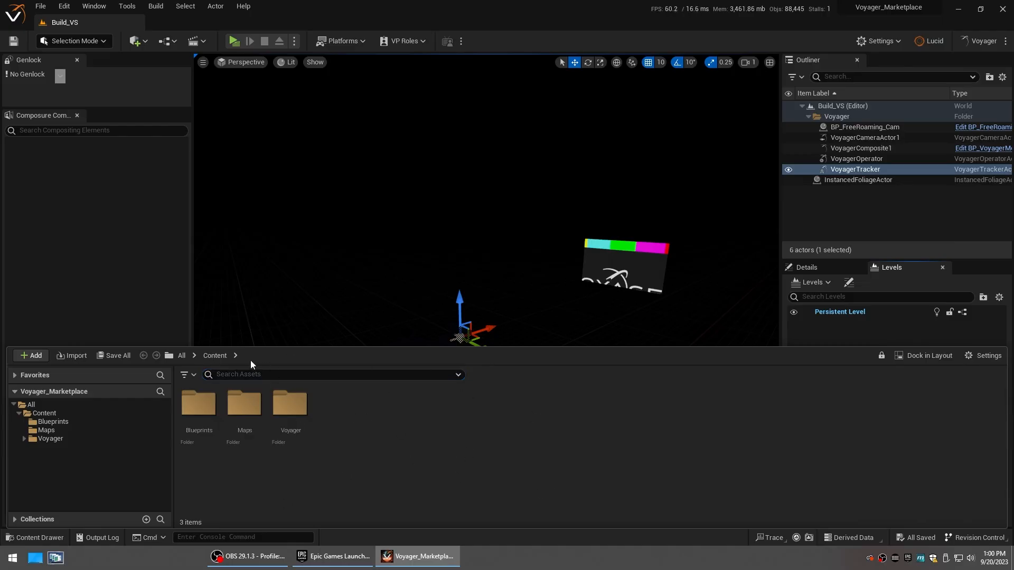
Look through the project's Content folders, including Blueprints, Maps and Voyager, to see which assets each one holds
{"action": "left_click", "coordinate": [182, 355]}
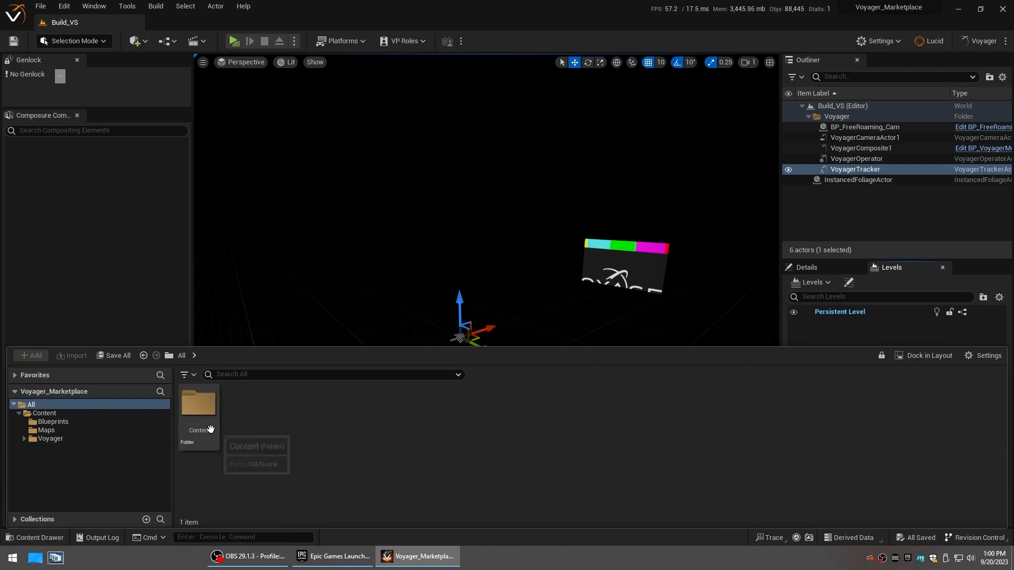
{"action": "left_click", "coordinate": [52, 413]}
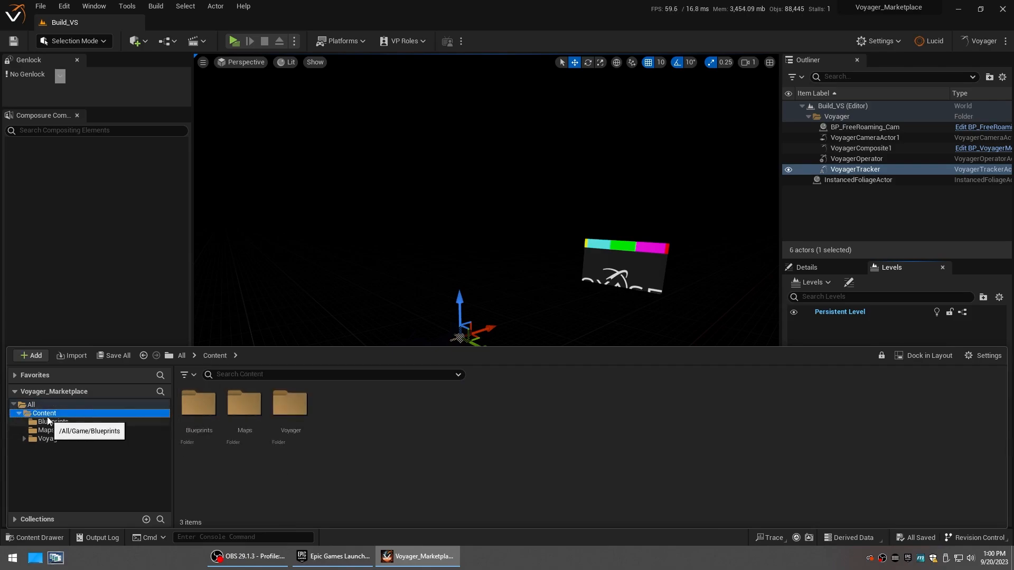
{"action": "left_click", "coordinate": [64, 422]}
{"action": "left_click", "coordinate": [61, 432]}
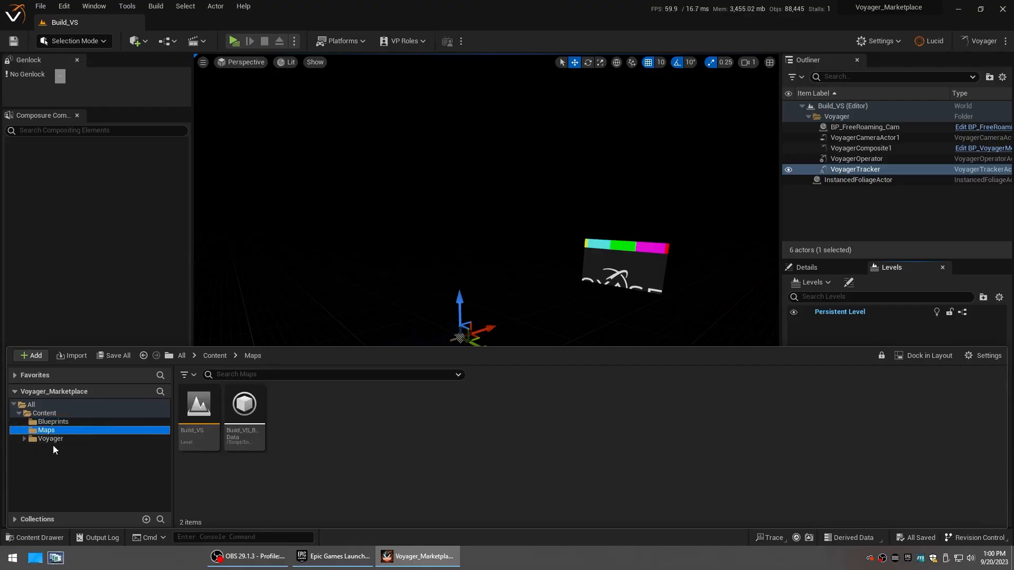
{"action": "left_click", "coordinate": [59, 439]}
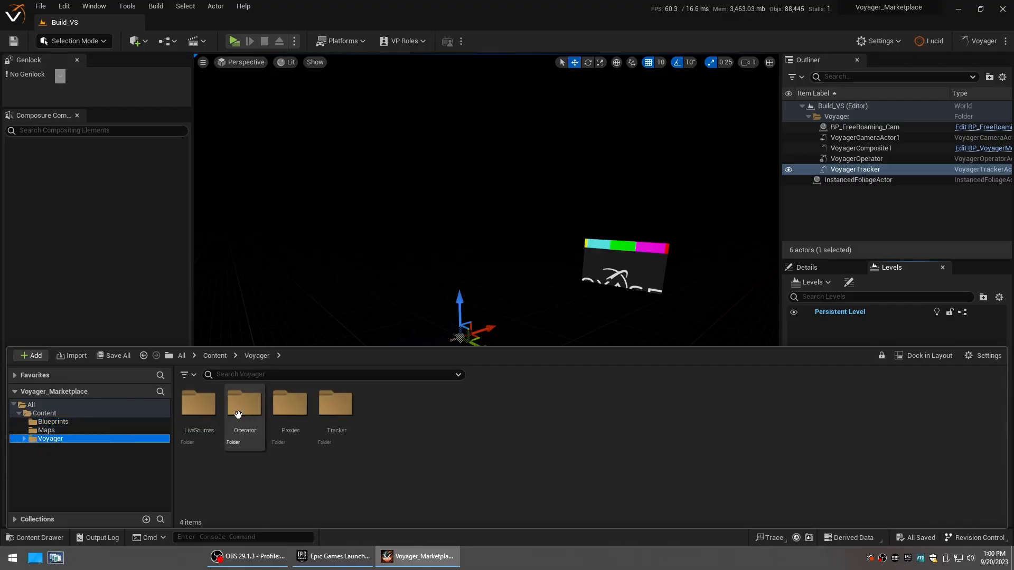
{"action": "left_click", "coordinate": [72, 422]}
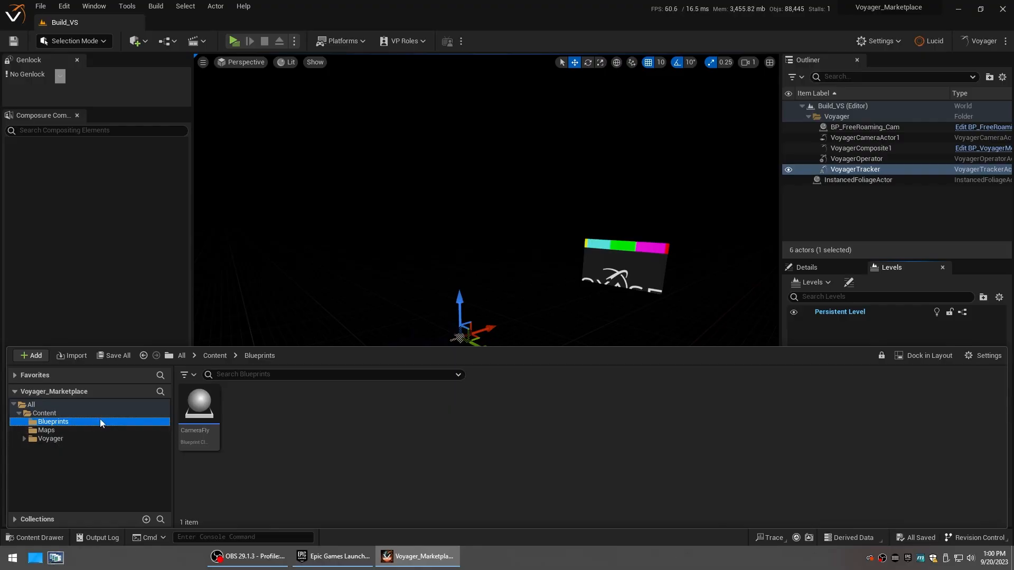
{"action": "left_click", "coordinate": [403, 443]}
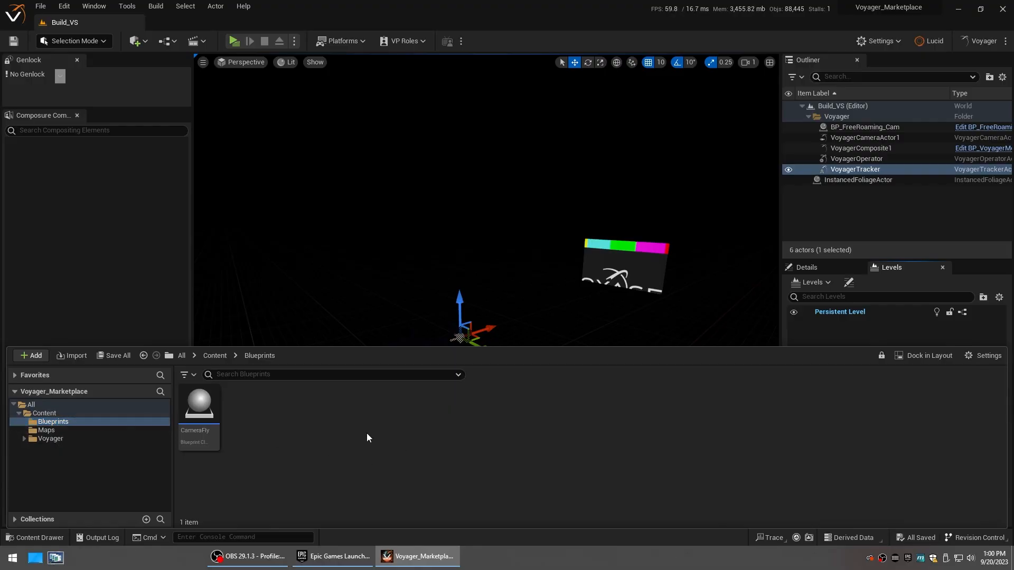
{"action": "left_click", "coordinate": [41, 430]}
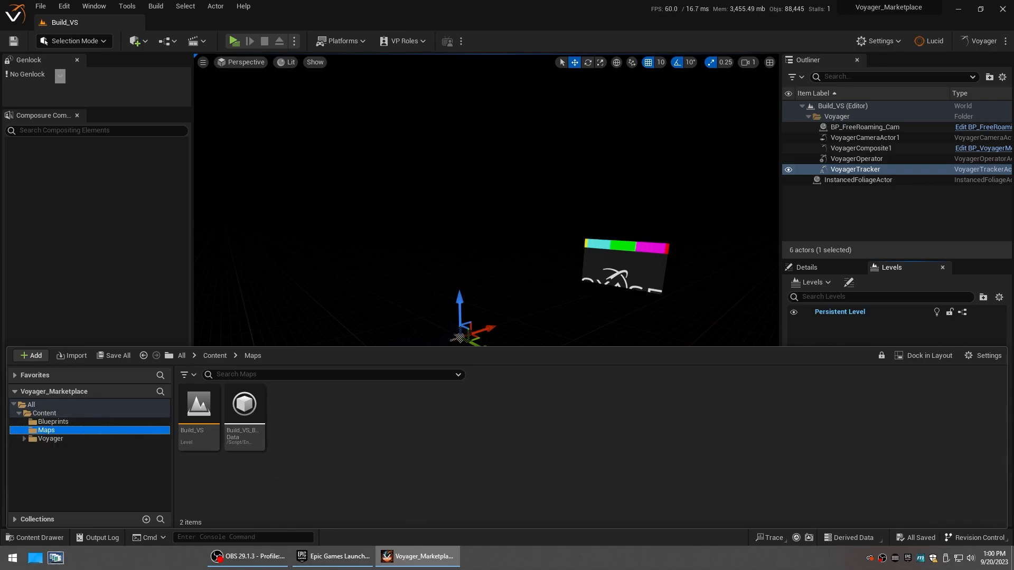
Minimize the editor and open the D:/Voyager_Projects/Voyager52R1_527/Neonify folder in File Explorer
{"action": "left_click", "coordinate": [960, 11]}
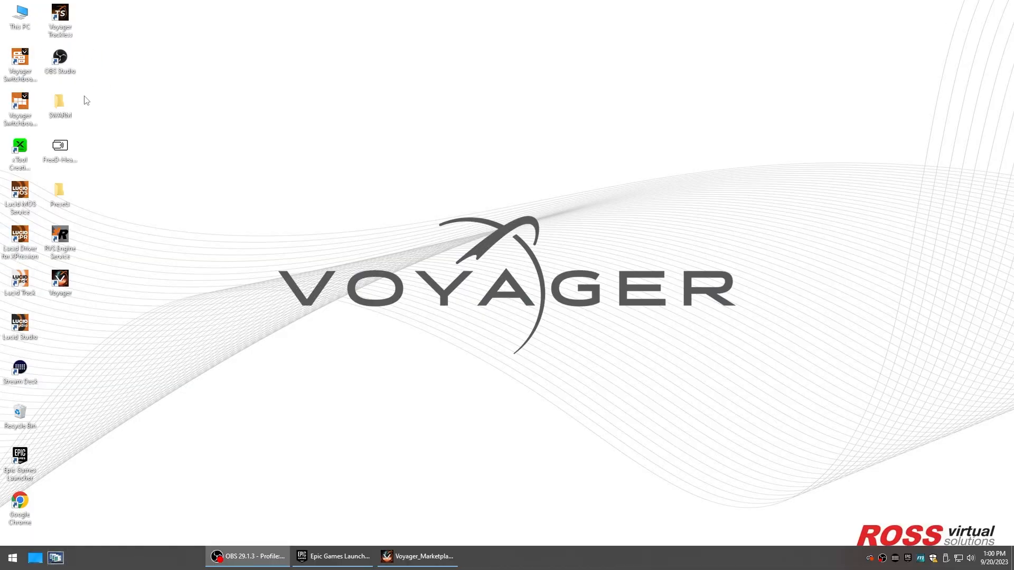
{"action": "double_click", "coordinate": [25, 12]}
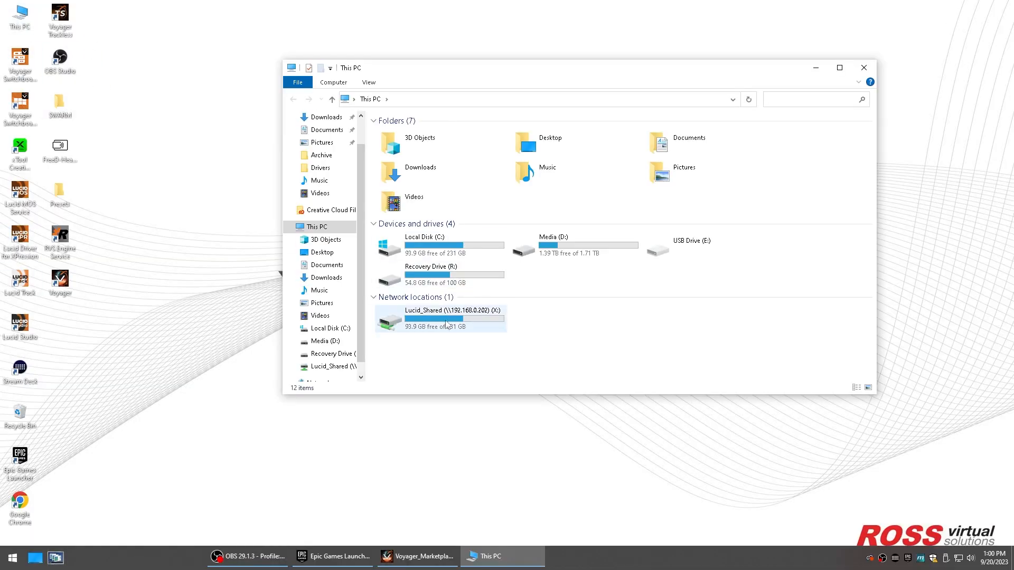
{"action": "double_click", "coordinate": [538, 248]}
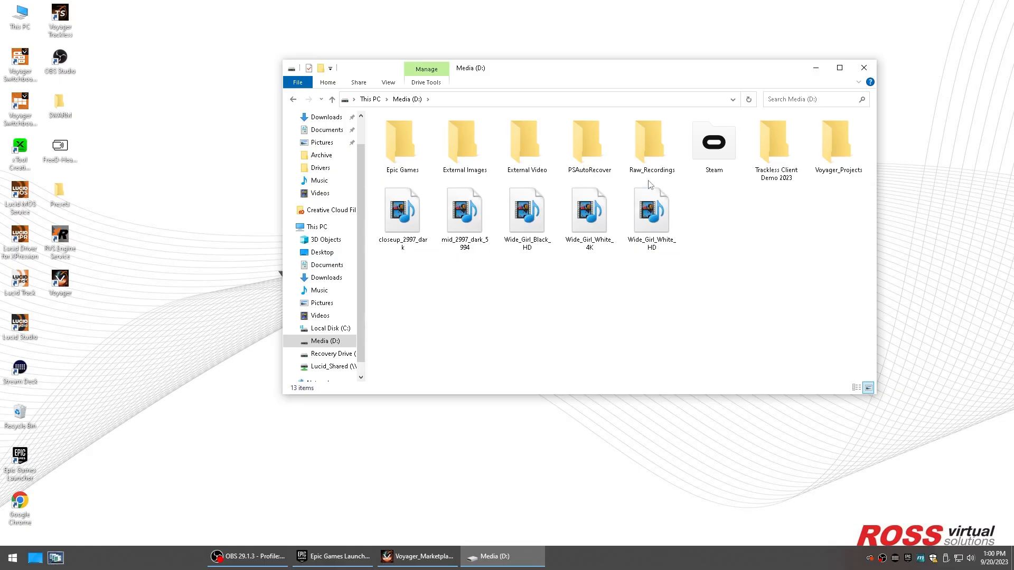
{"action": "double_click", "coordinate": [844, 141]}
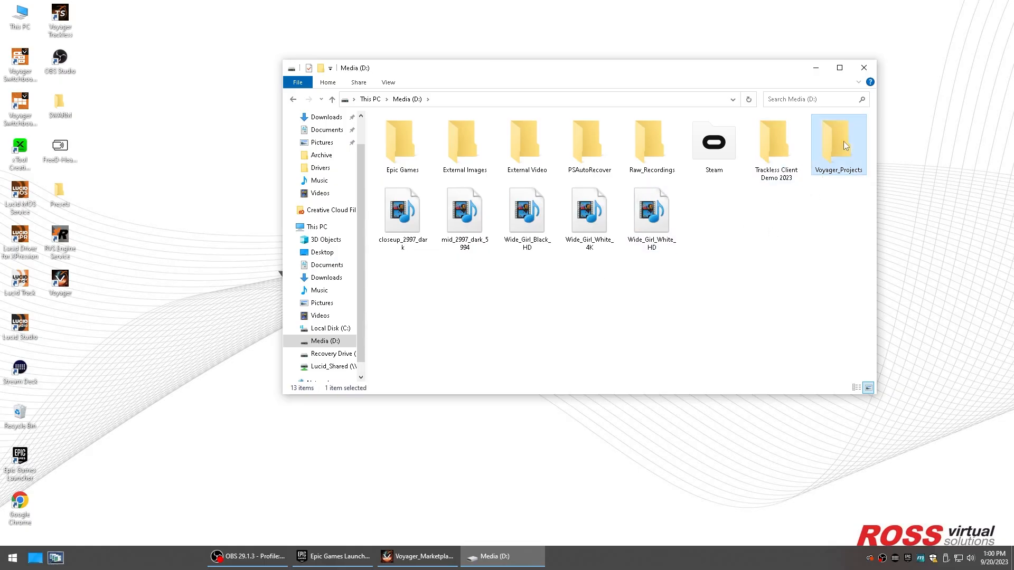
{"action": "double_click", "coordinate": [421, 143]}
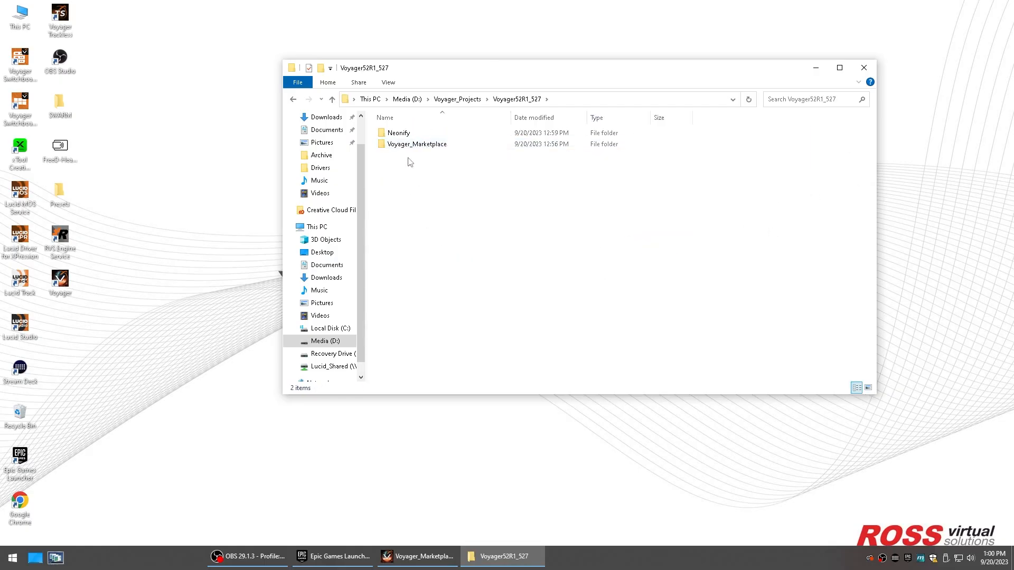
{"action": "double_click", "coordinate": [383, 137]}
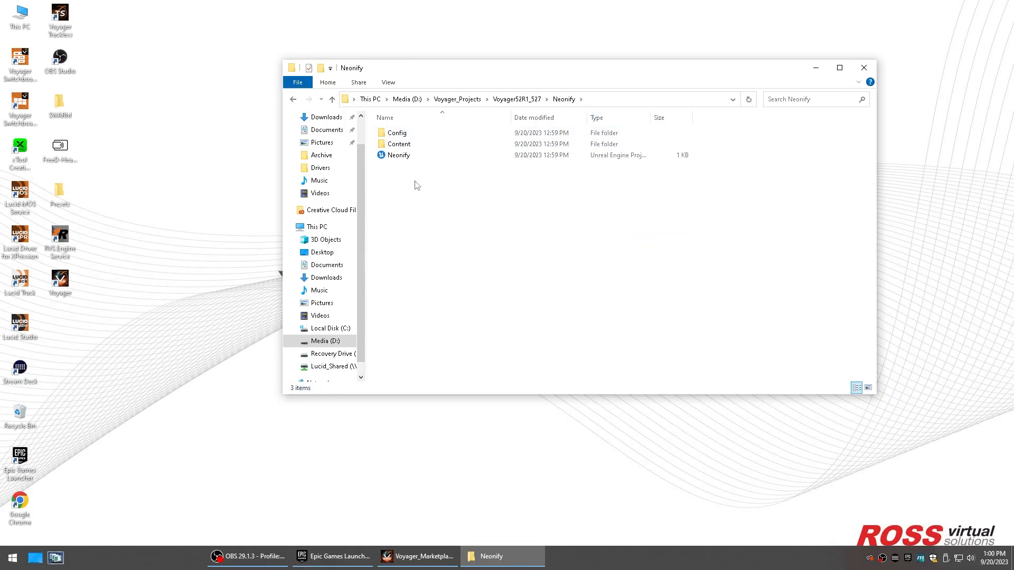
Open the Neonify project file with Voyager 5.2.1-527 alongside the running instance, and dismiss the new plugins notification
{"action": "double_click", "coordinate": [383, 157]}
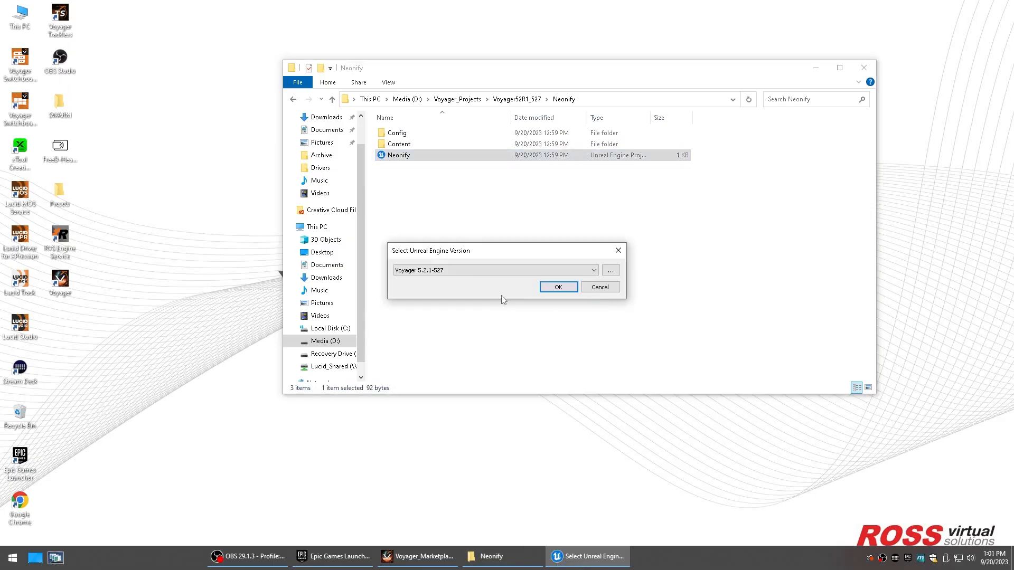
{"action": "left_click", "coordinate": [518, 271]}
{"action": "left_click", "coordinate": [439, 281]}
{"action": "left_click", "coordinate": [558, 288]}
{"action": "left_click", "coordinate": [559, 291]}
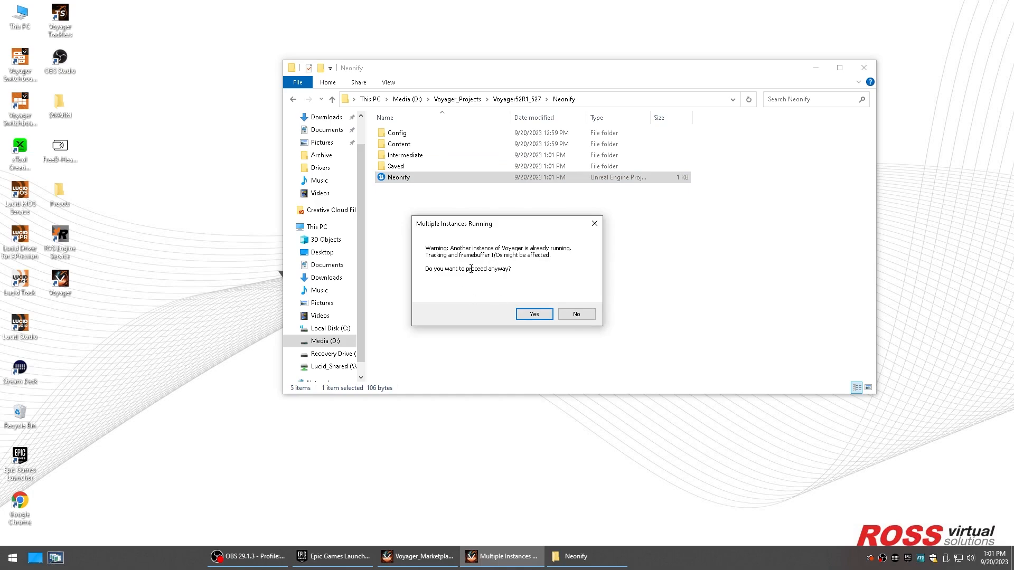
{"action": "left_click", "coordinate": [534, 314]}
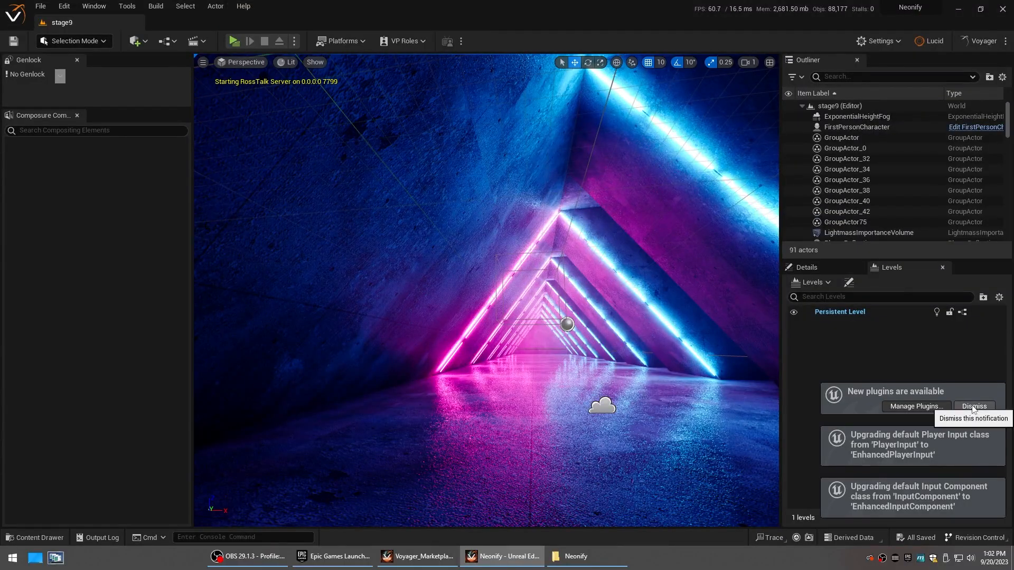
{"action": "right_click_drag", "start_coordinate": [638, 319], "coordinate": [654, 354]}
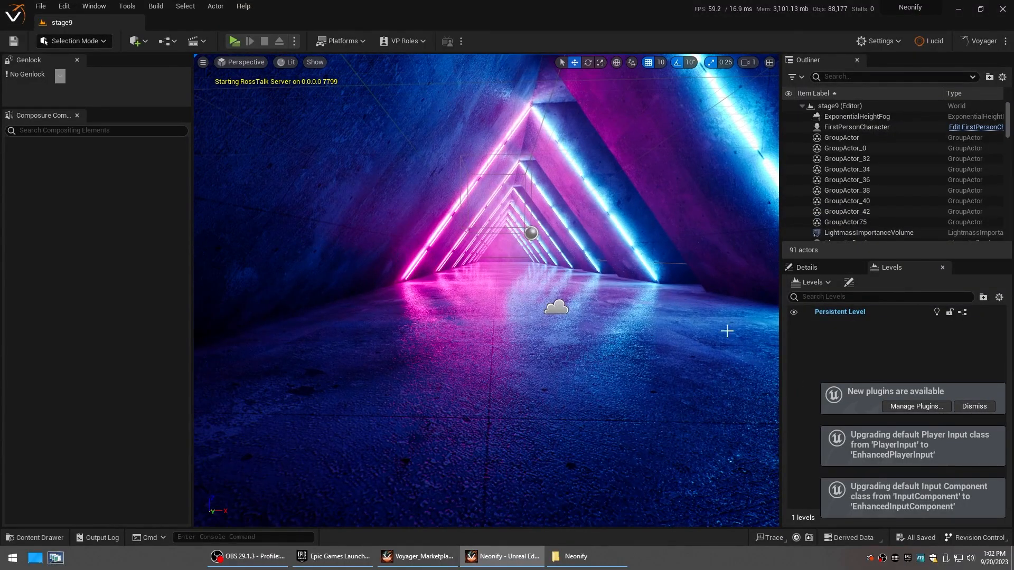
{"action": "left_click", "coordinate": [980, 408]}
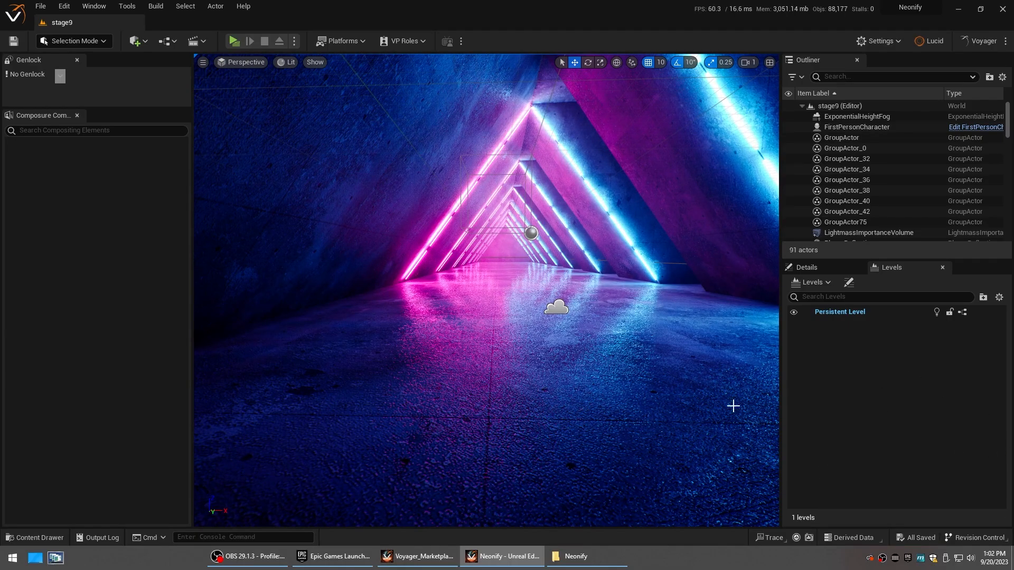
Examine the neon tunnel scene in the stage9 level and go through its list of actors
{"action": "right_click_drag", "start_coordinate": [485, 290], "coordinate": [649, 285]}
{"action": "key", "text": "w"}
{"action": "key", "text": "s"}
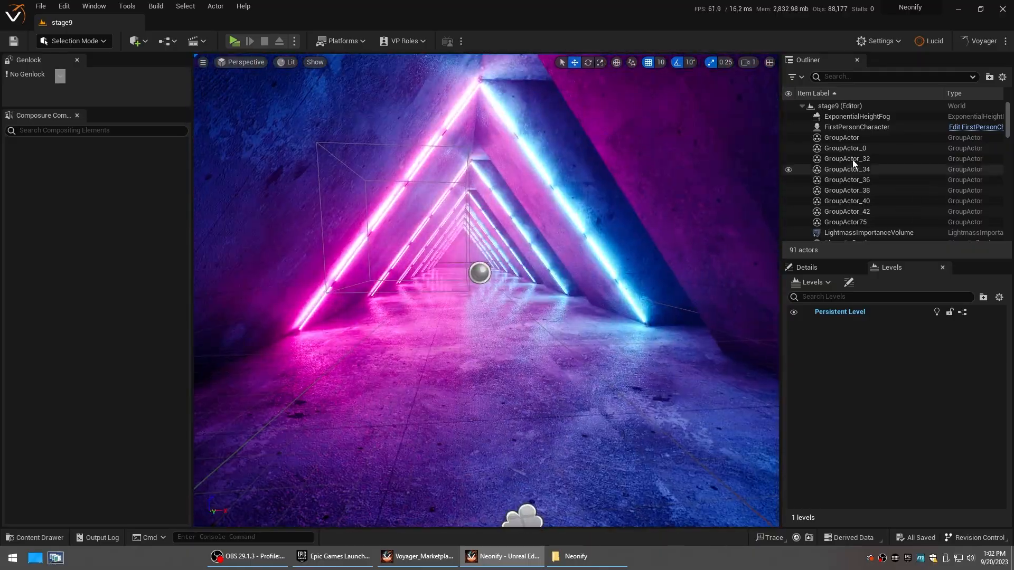
{"action": "scroll", "coordinate": [865, 138], "scroll_direction": "down", "scroll_amount": 15}
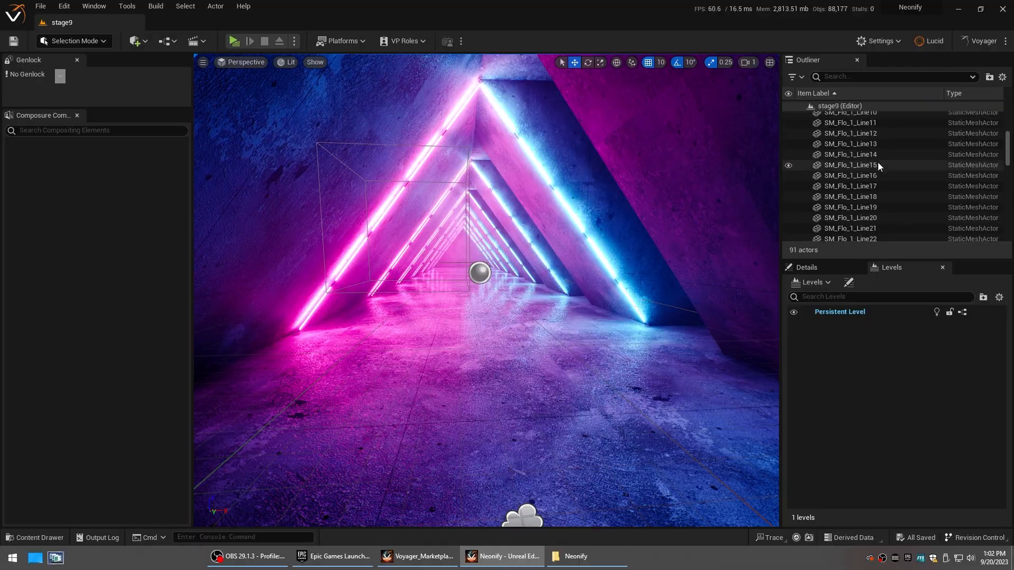
{"action": "scroll", "coordinate": [872, 189], "scroll_direction": "up", "scroll_amount": 15}
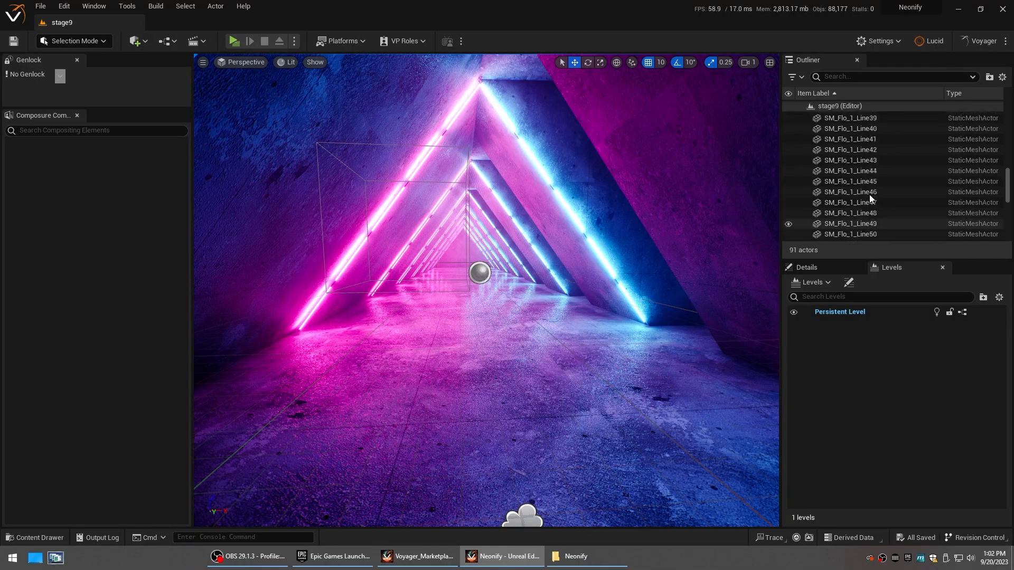
{"action": "scroll", "coordinate": [869, 197], "scroll_direction": "up", "scroll_amount": 6}
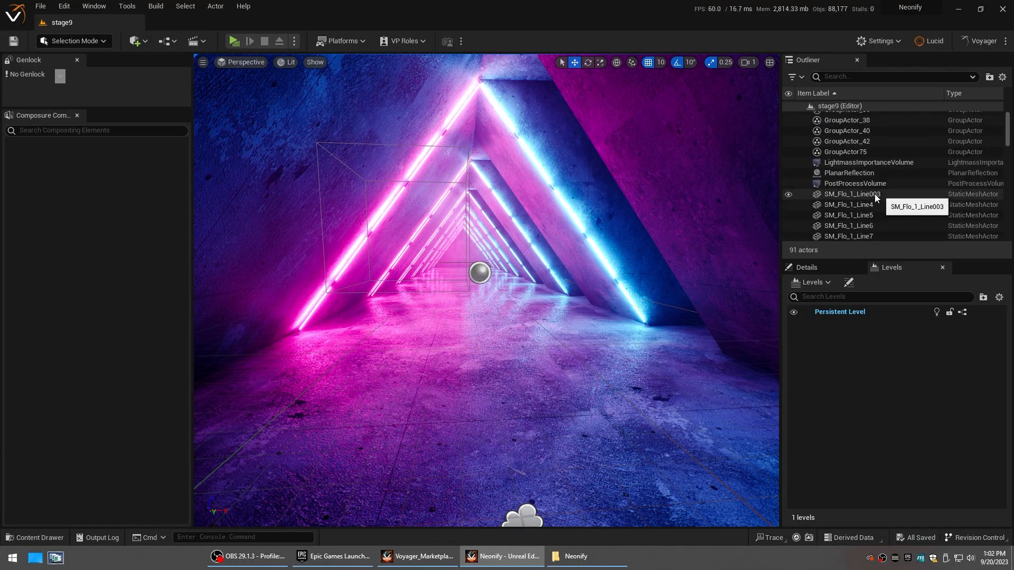
{"action": "scroll", "coordinate": [862, 187], "scroll_direction": "up", "scroll_amount": 5}
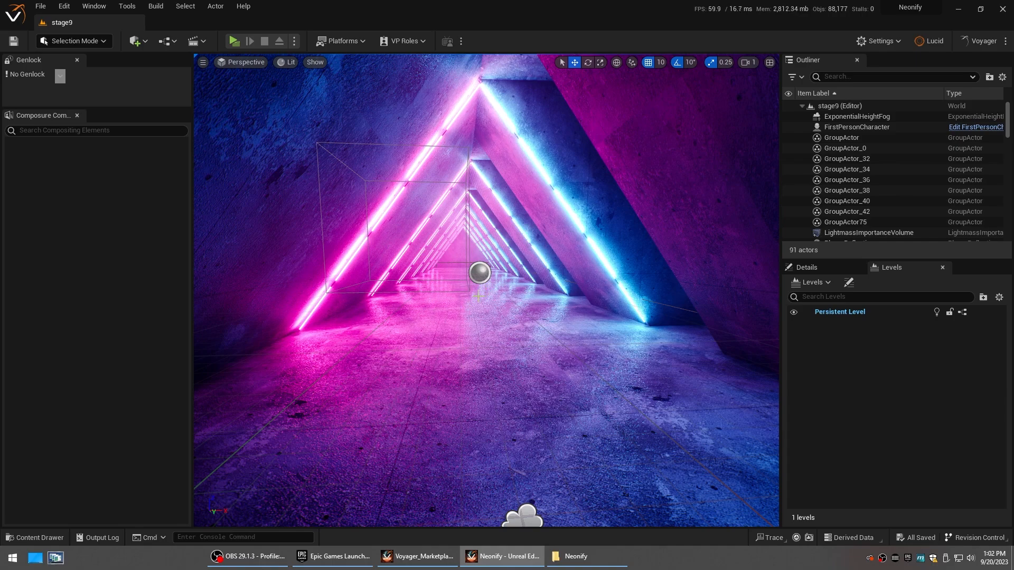
{"action": "right_click_drag", "start_coordinate": [516, 316], "coordinate": [298, 430]}
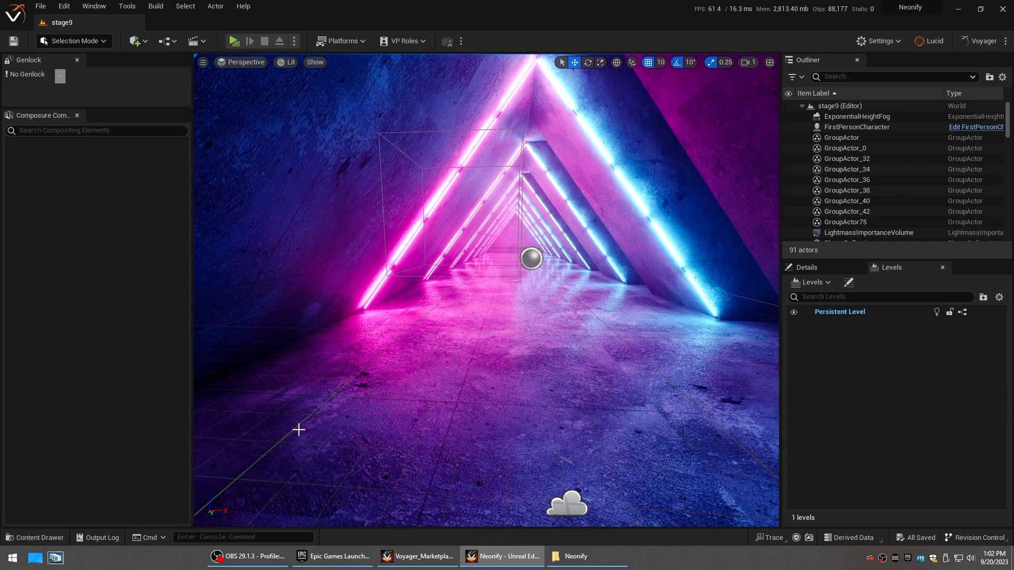
Open the Maps folder inside the Neonify project's Neonify content folder
{"action": "left_click", "coordinate": [51, 537]}
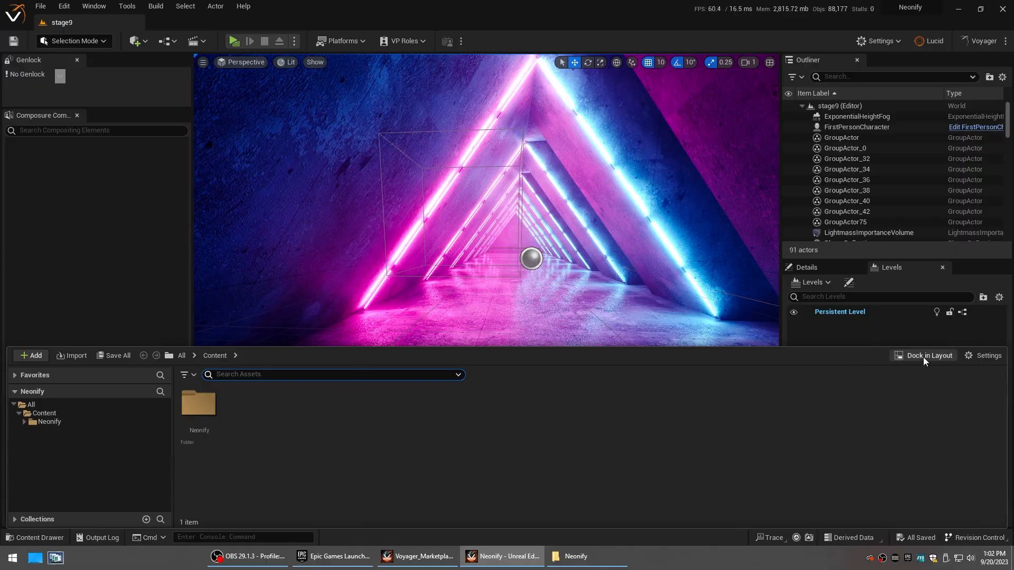
{"action": "left_click", "coordinate": [986, 355]}
{"action": "left_click", "coordinate": [904, 211]}
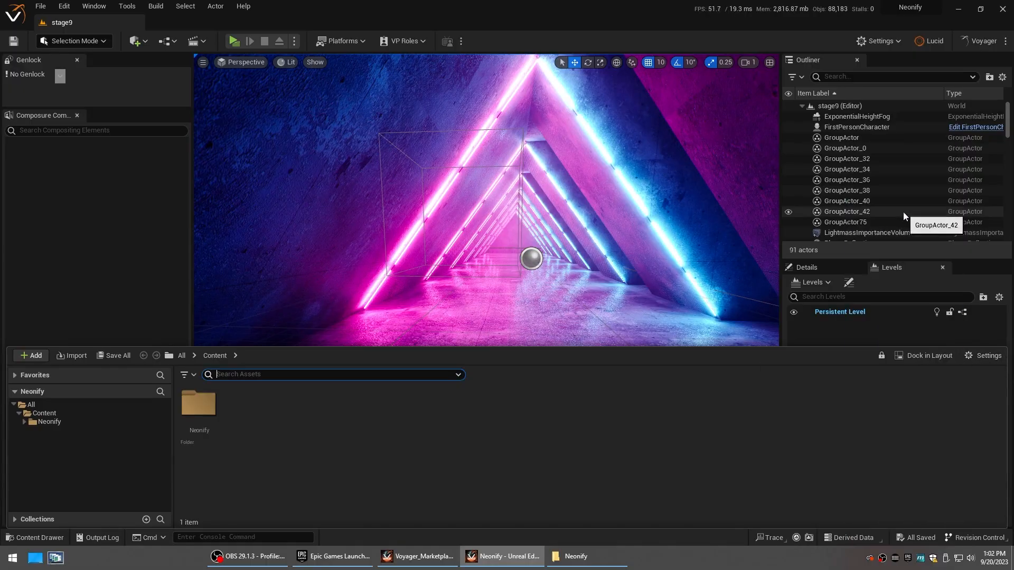
{"action": "double_click", "coordinate": [208, 403]}
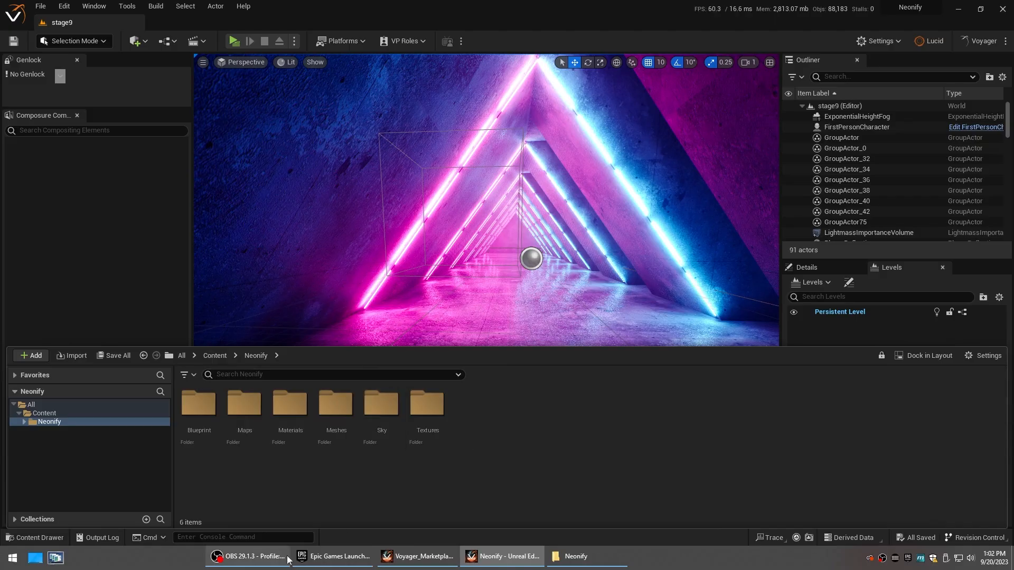
{"action": "double_click", "coordinate": [248, 405]}
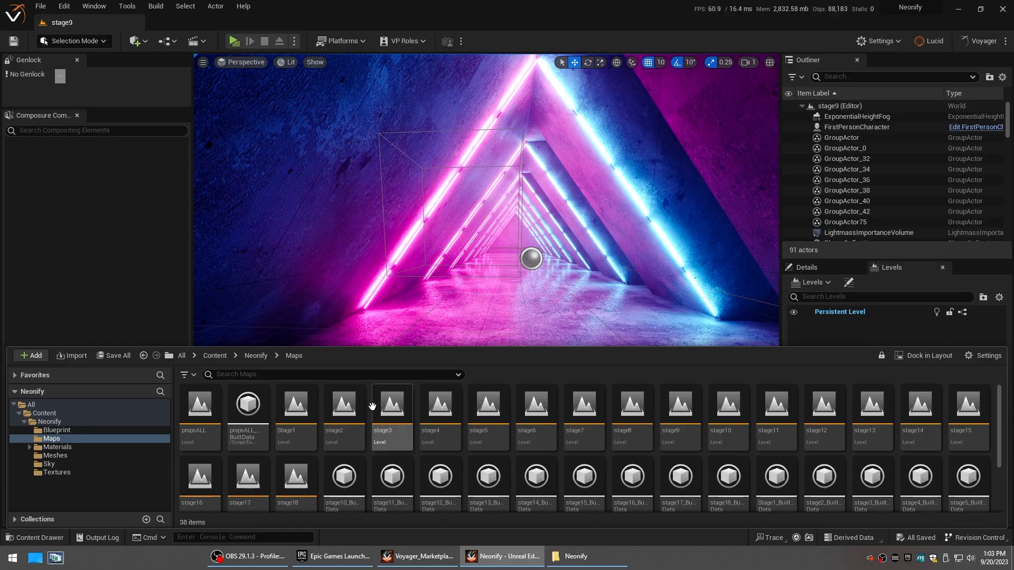
Start migrating the stage9 level, and accept all dependent assets after reviewing the asset report
{"action": "left_click", "coordinate": [683, 412]}
{"action": "right_click", "coordinate": [685, 412]}
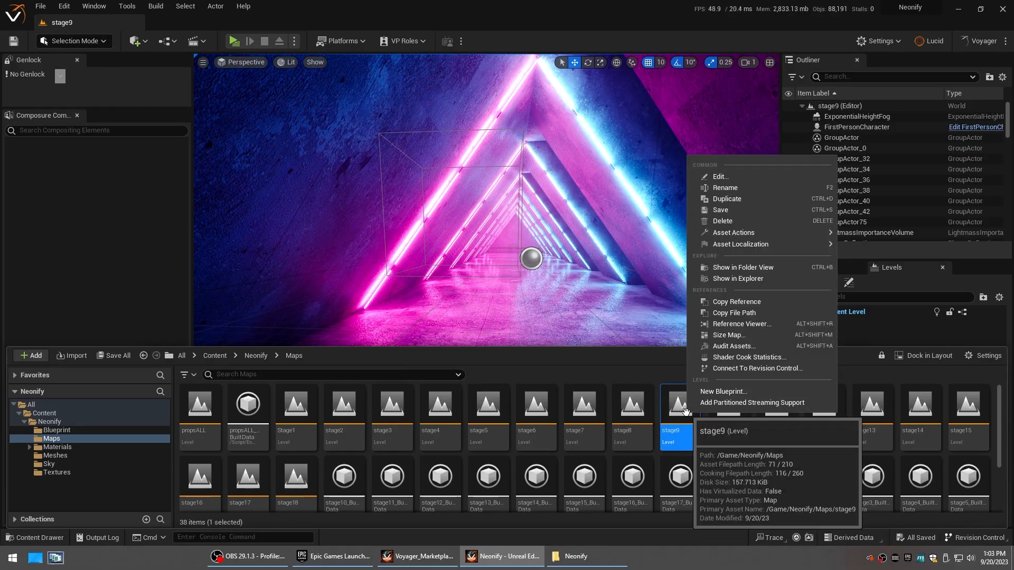
{"action": "mouse_move", "coordinate": [767, 237]}
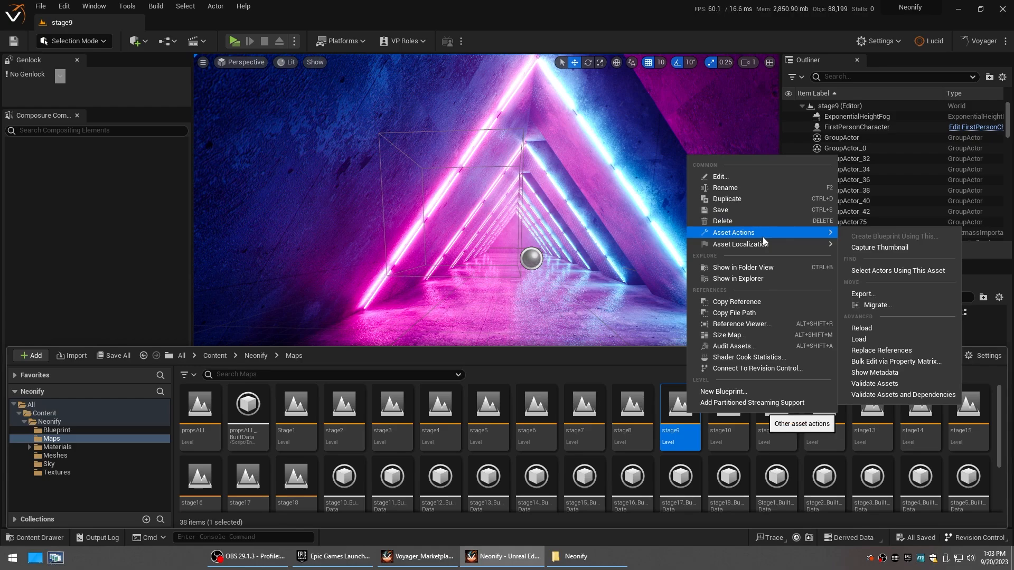
{"action": "left_click", "coordinate": [898, 306]}
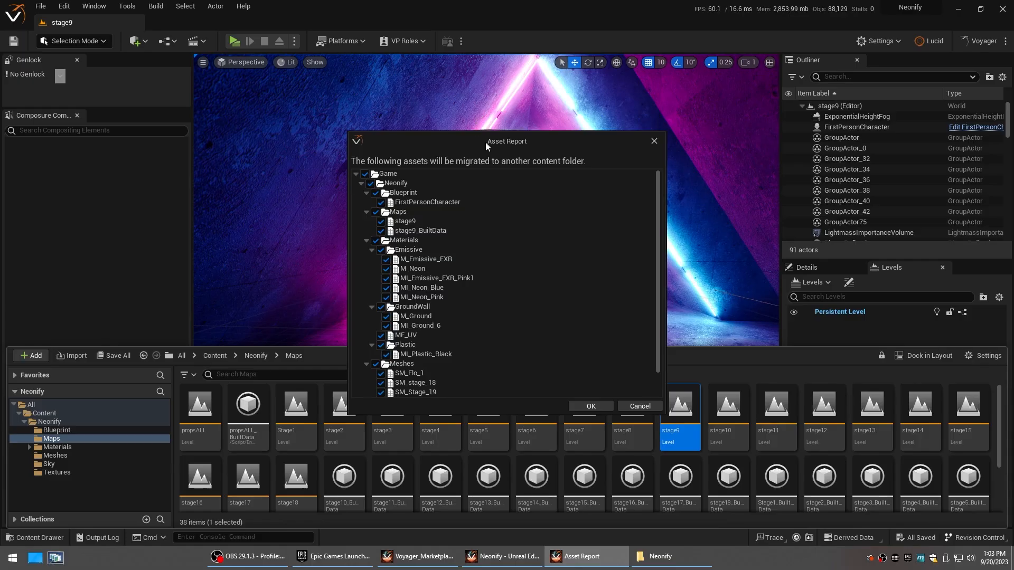
{"action": "left_click_drag", "start_coordinate": [486, 141], "coordinate": [459, 84]}
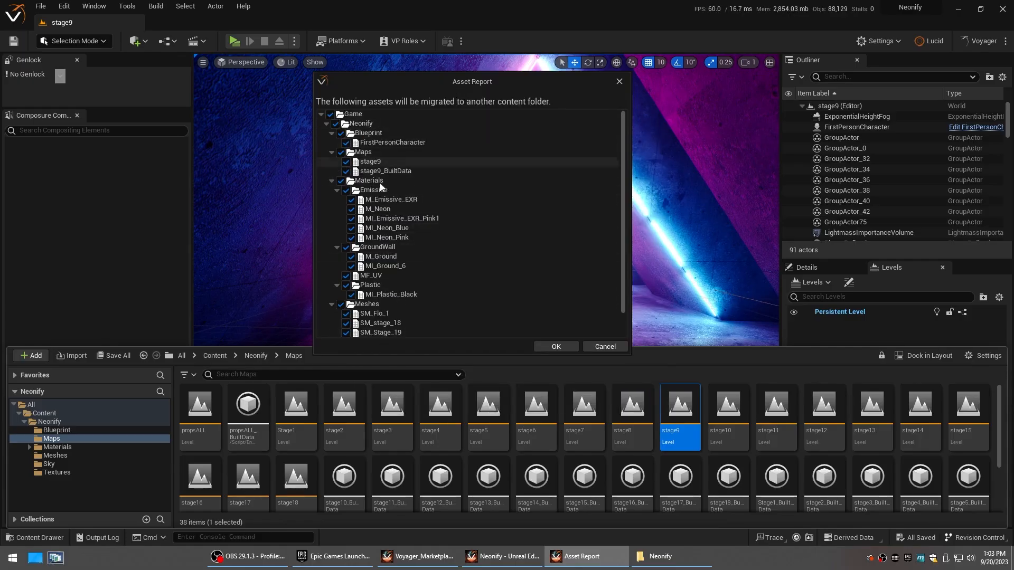
{"action": "left_click_drag", "start_coordinate": [624, 170], "coordinate": [621, 146]}
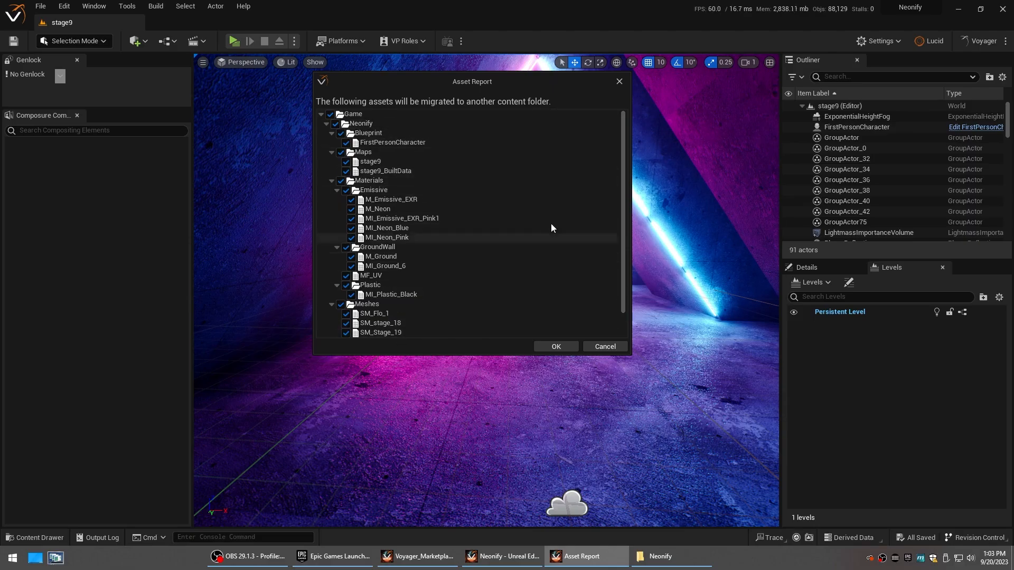
{"action": "scroll", "coordinate": [617, 213], "scroll_direction": "down", "scroll_amount": 3}
{"action": "scroll", "coordinate": [616, 212], "scroll_direction": "up", "scroll_amount": 3}
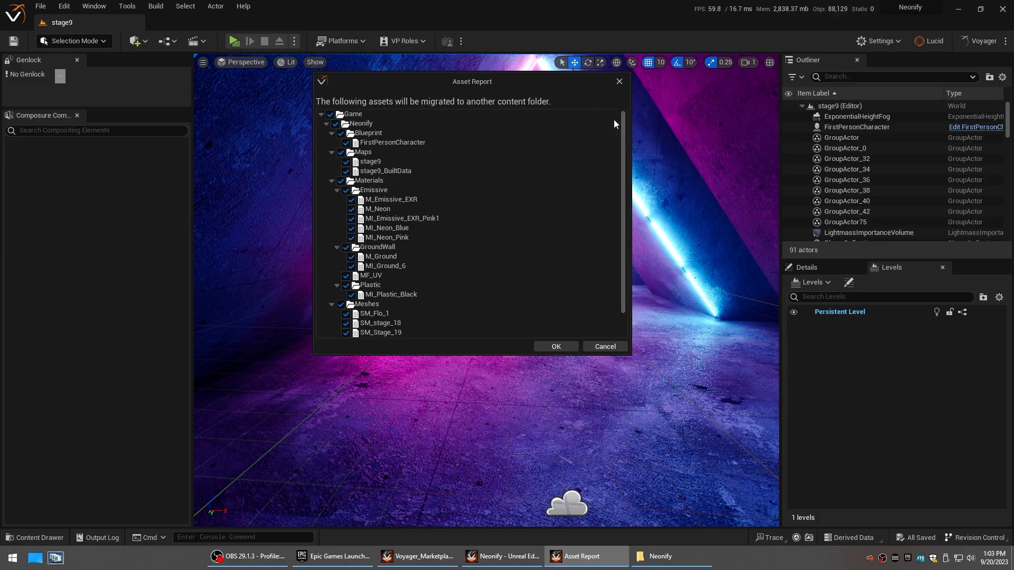
{"action": "left_click", "coordinate": [563, 350]}
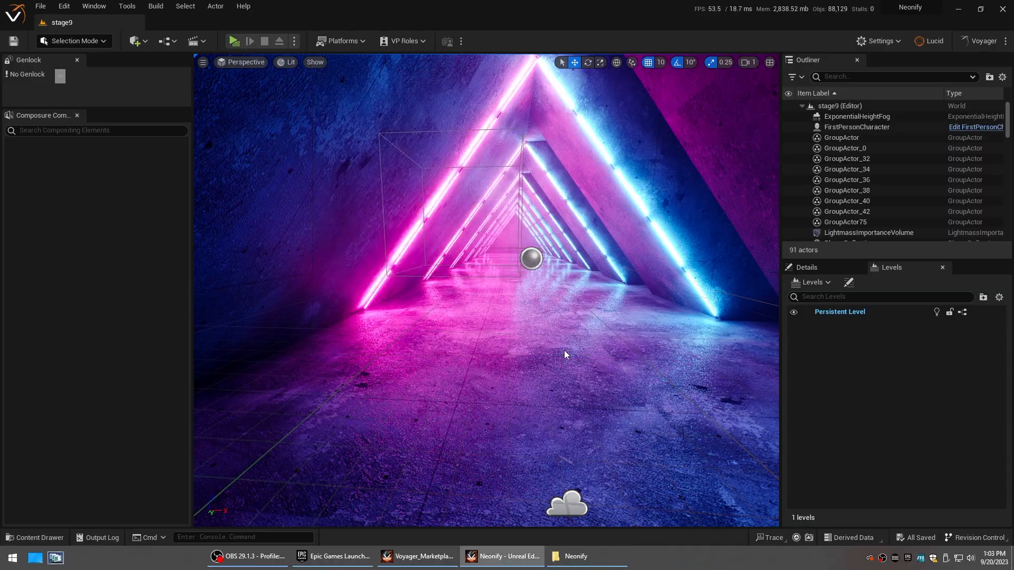
Choose the Voyager_Marketplace project's Content folder under Voyager52R1_527 as the migration destination
{"action": "left_click_drag", "start_coordinate": [325, 10], "coordinate": [538, 133]}
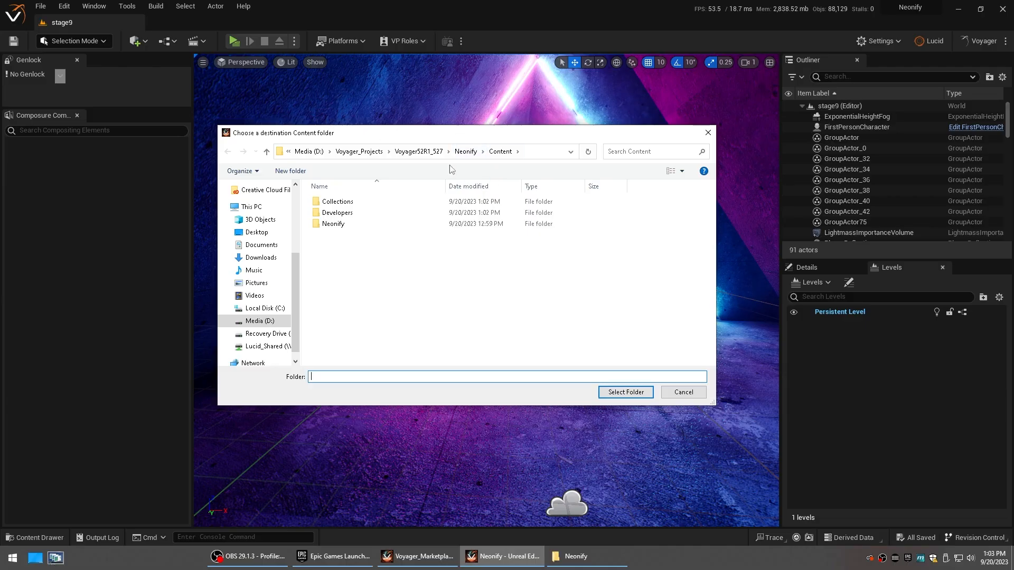
{"action": "left_click", "coordinate": [418, 152]}
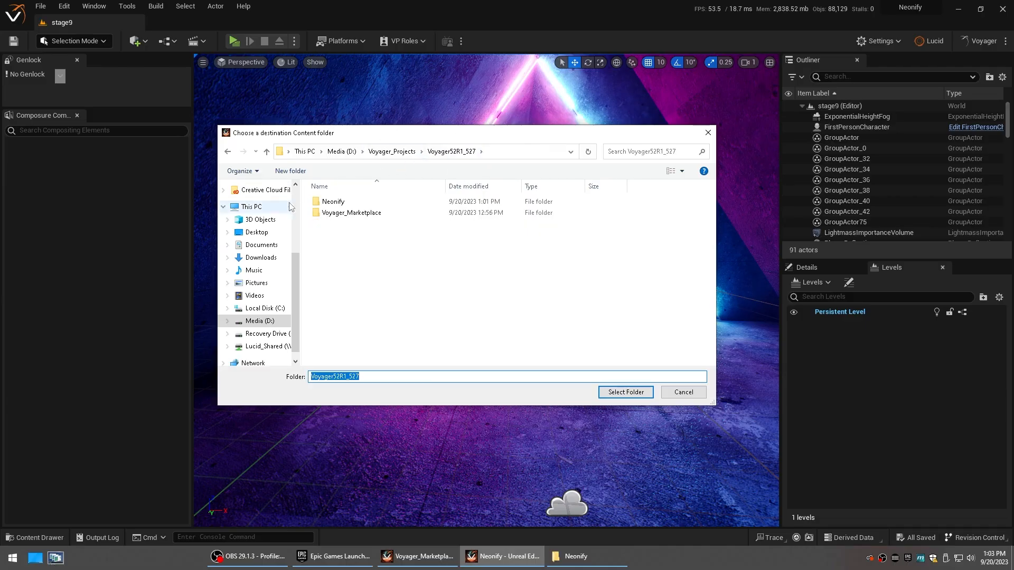
{"action": "double_click", "coordinate": [346, 213]}
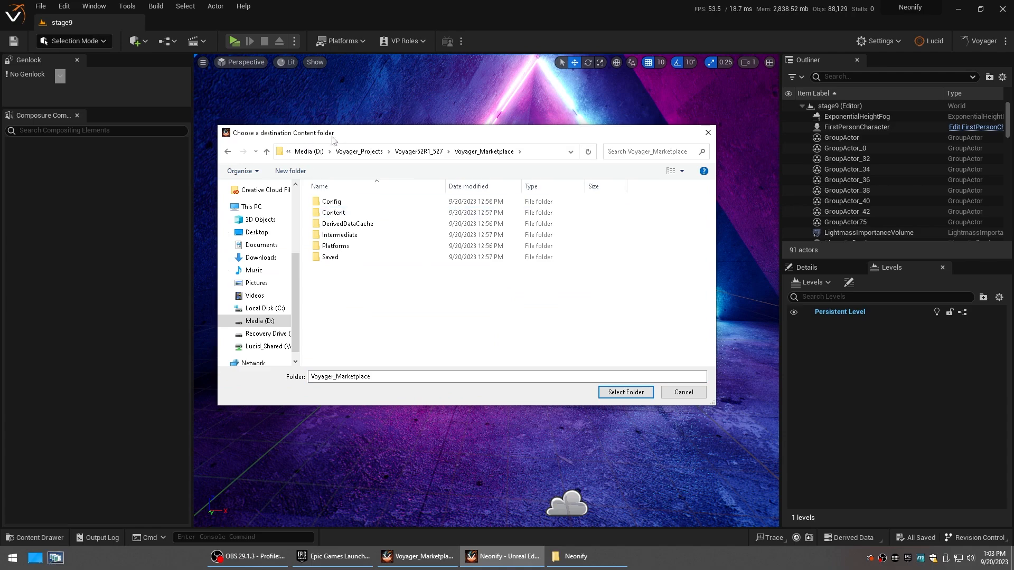
{"action": "left_click", "coordinate": [327, 213]}
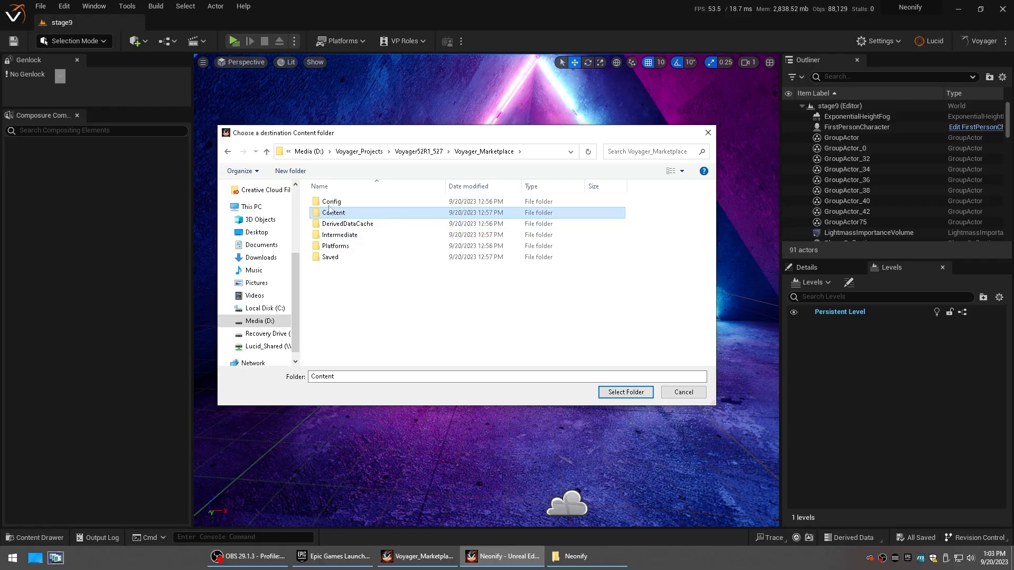
{"action": "left_click", "coordinate": [626, 392]}
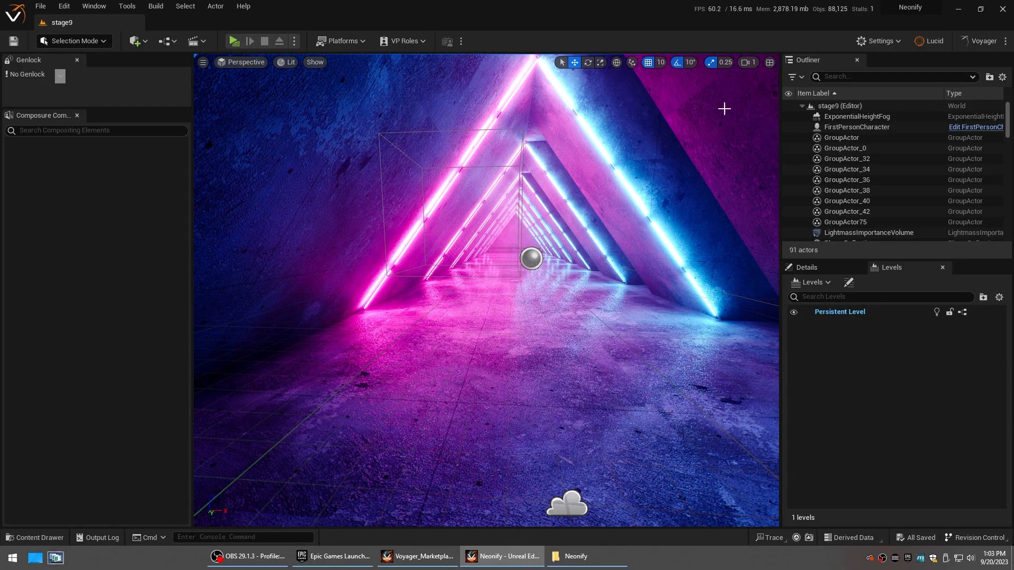
Close the Neonify project, switch to the Voyager_Marketplace project, and open its migrated Neonify Maps folder
{"action": "left_click", "coordinate": [1002, 9]}
{"action": "left_click", "coordinate": [408, 556]}
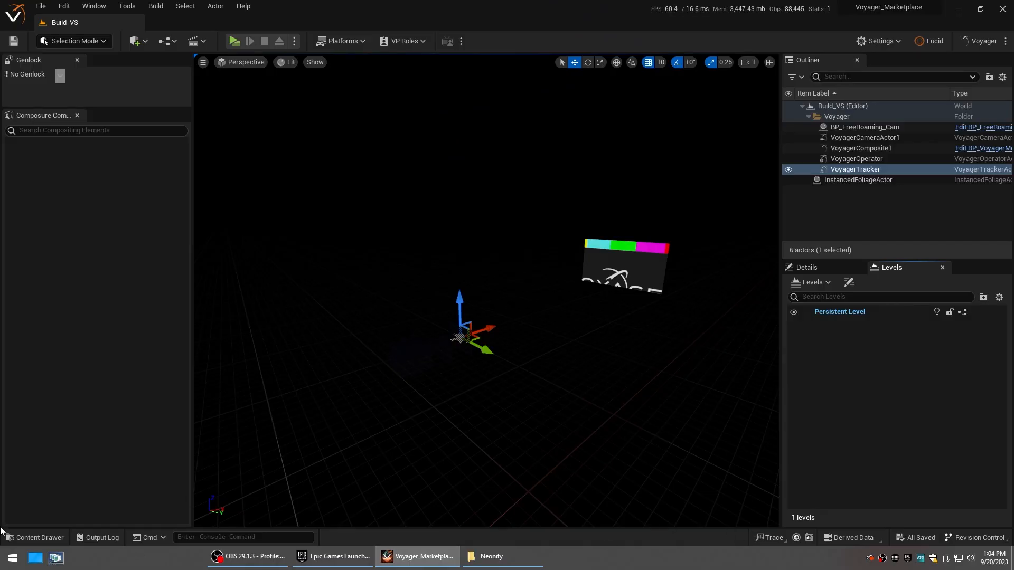
{"action": "left_click", "coordinate": [35, 538]}
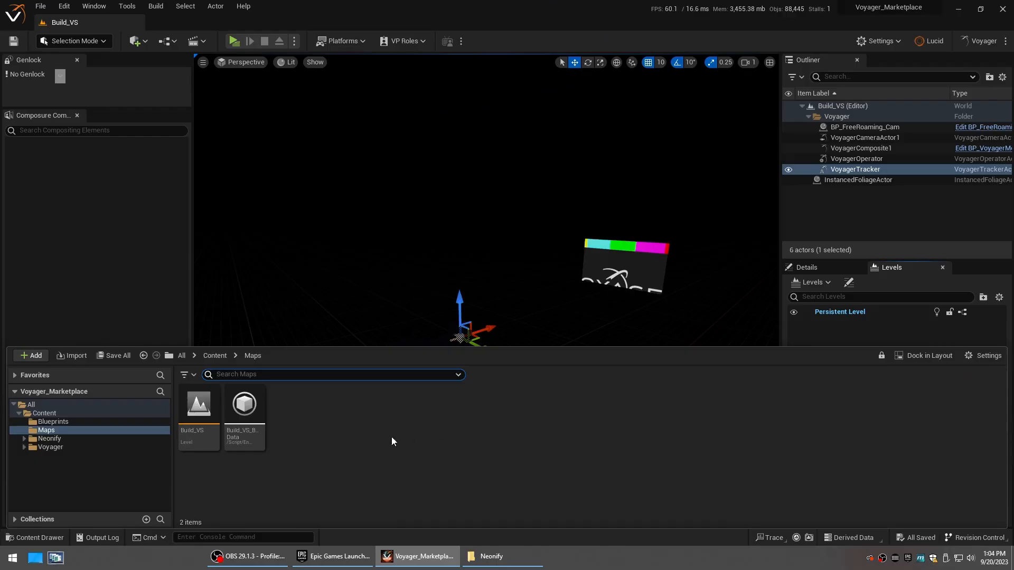
{"action": "left_click", "coordinate": [216, 356]}
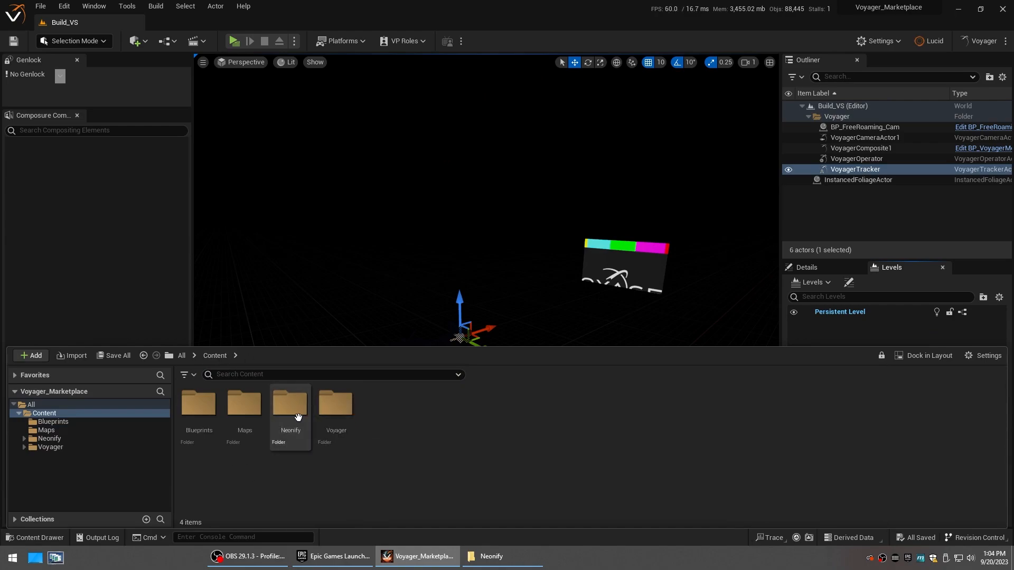
{"action": "double_click", "coordinate": [292, 404]}
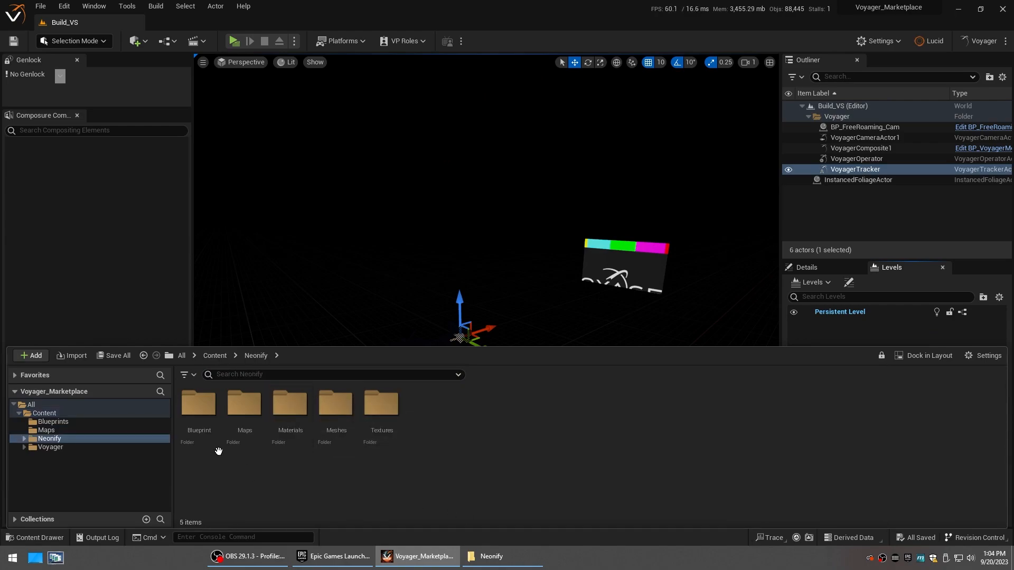
{"action": "double_click", "coordinate": [244, 406]}
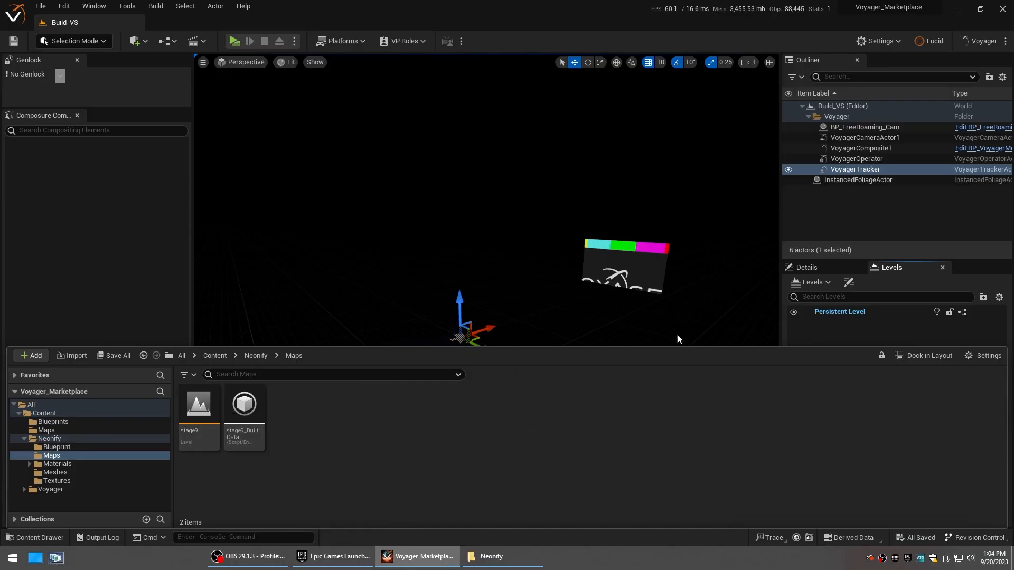
Give the Levels panel more height, then close it, reopen it and dock it as a tab beside Details
{"action": "left_click_drag", "start_coordinate": [923, 260], "coordinate": [919, 225]}
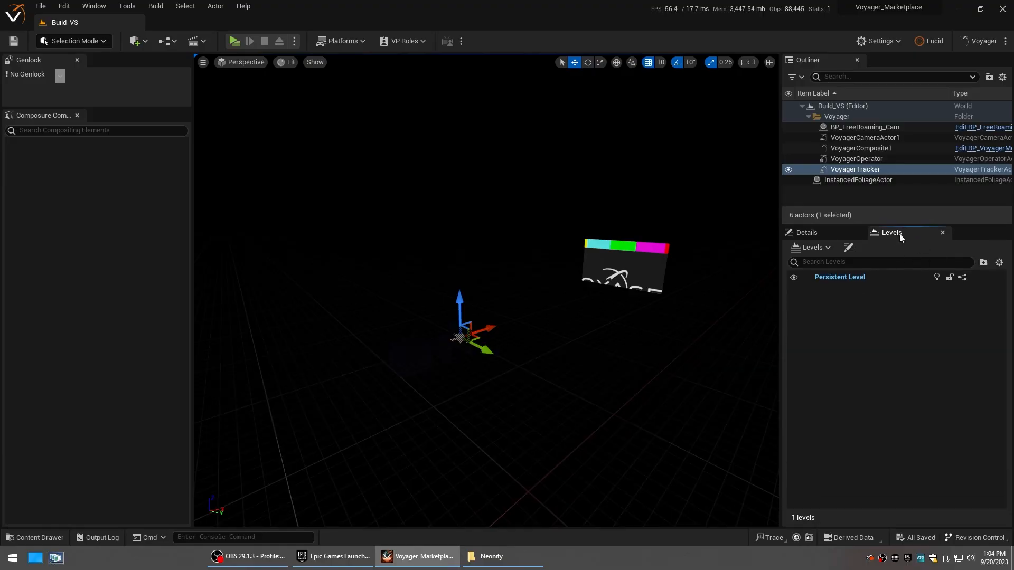
{"action": "left_click", "coordinate": [942, 233]}
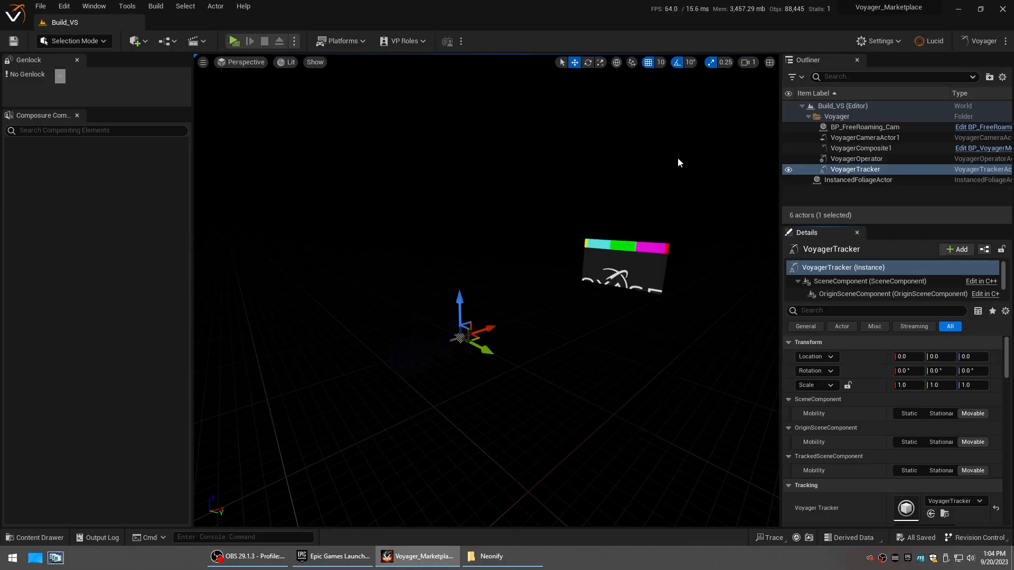
{"action": "left_click", "coordinate": [95, 6]}
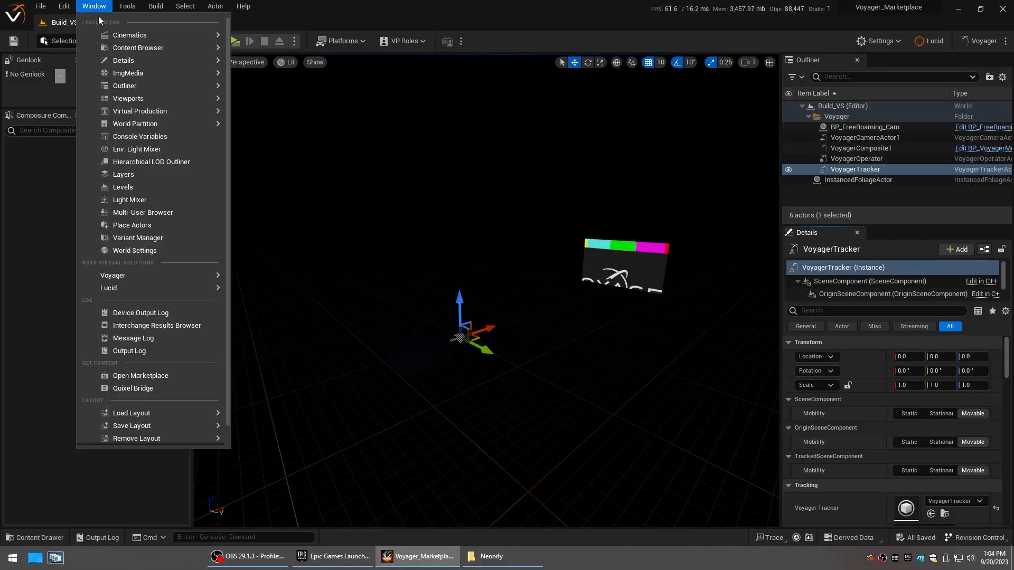
{"action": "left_click", "coordinate": [162, 186]}
{"action": "left_click_drag", "start_coordinate": [898, 236], "coordinate": [373, 185]}
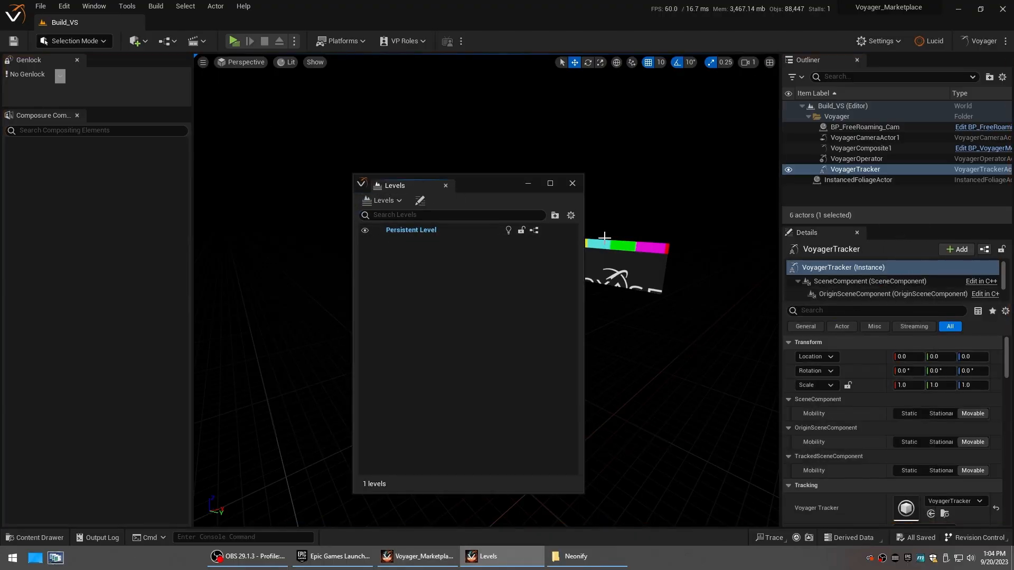
{"action": "left_click_drag", "start_coordinate": [412, 189], "coordinate": [881, 285]}
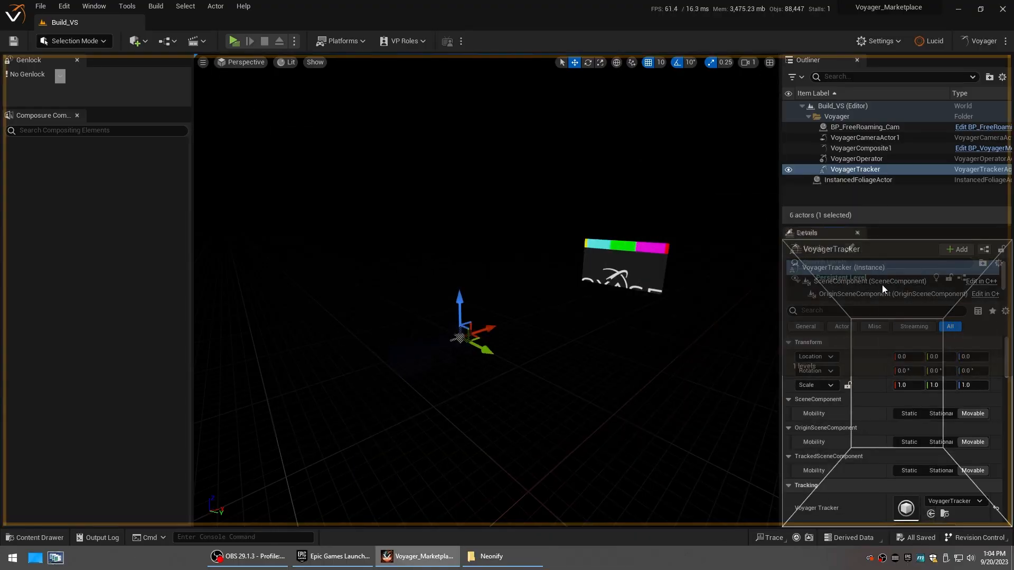
{"action": "left_click_drag", "start_coordinate": [881, 238], "coordinate": [881, 237]}
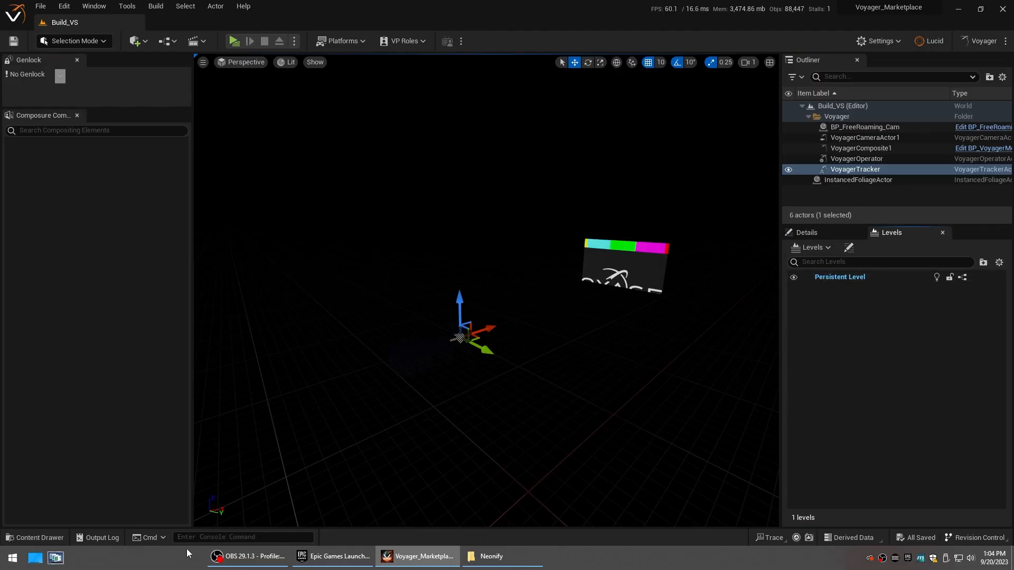
Add the stage9 level from the Neonify Maps folder as a sublevel of Build_VS's Persistent Level
{"action": "left_click", "coordinate": [58, 537]}
{"action": "left_click", "coordinate": [203, 409]}
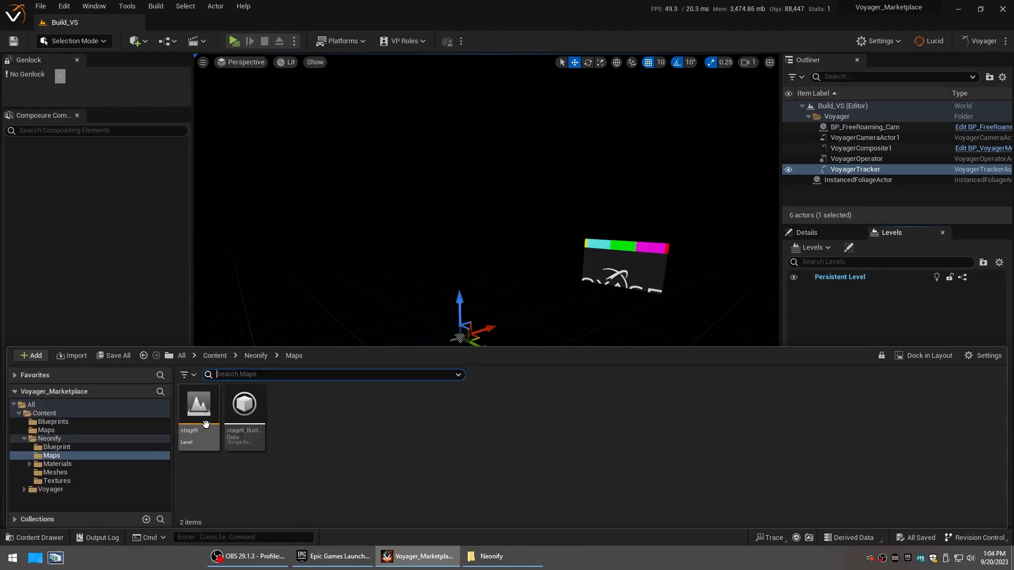
{"action": "left_click_drag", "start_coordinate": [203, 409], "coordinate": [872, 309]}
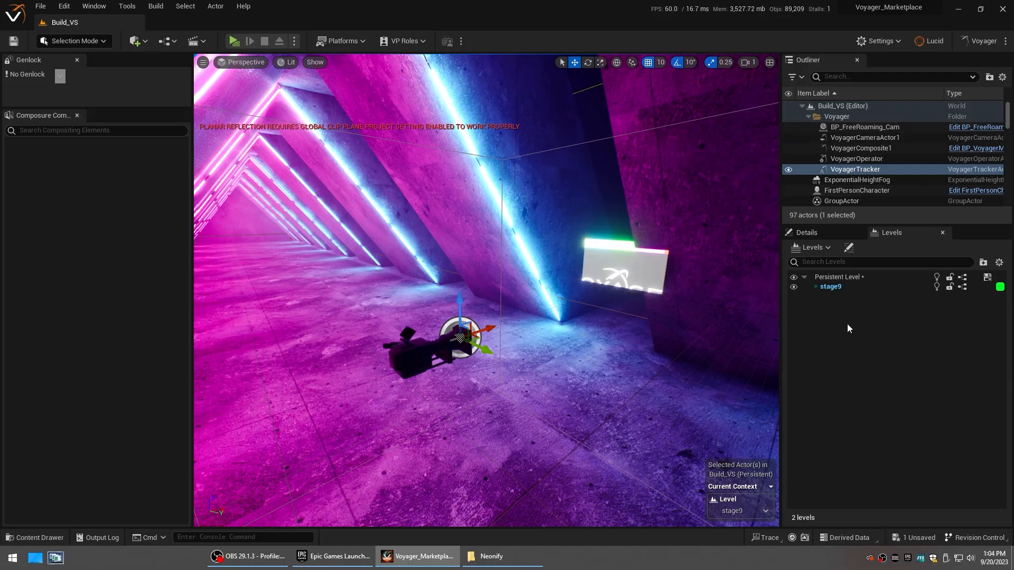
Set the stage9 sublevel's streaming method to Always Loaded
{"action": "right_click", "coordinate": [832, 290]}
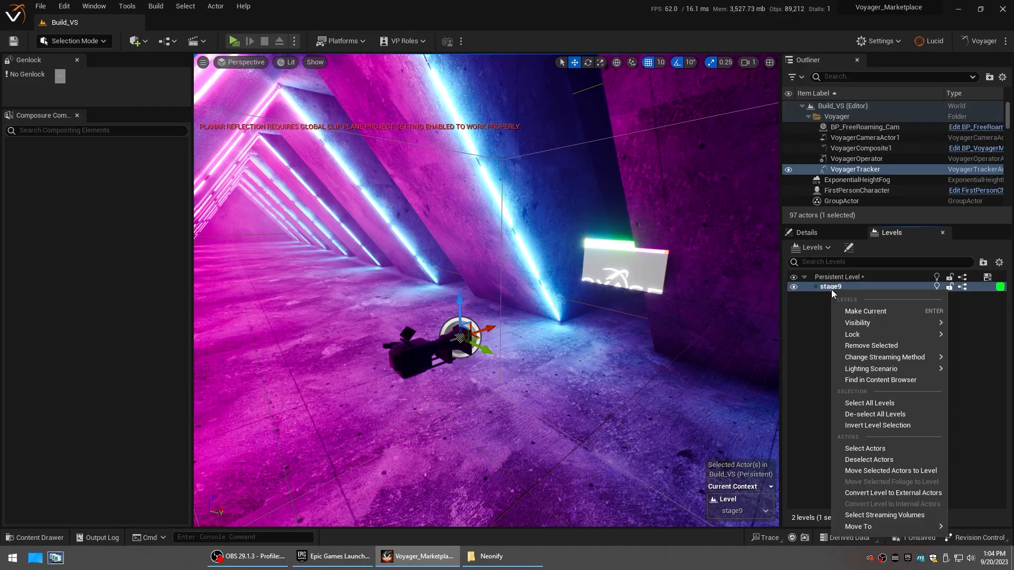
{"action": "mouse_move", "coordinate": [883, 324]}
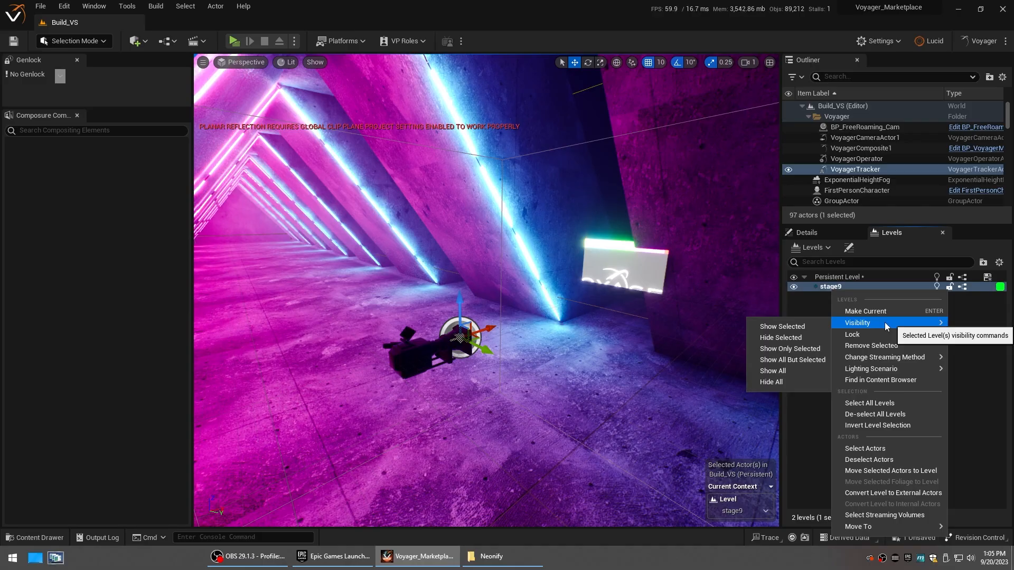
{"action": "mouse_move", "coordinate": [897, 357]}
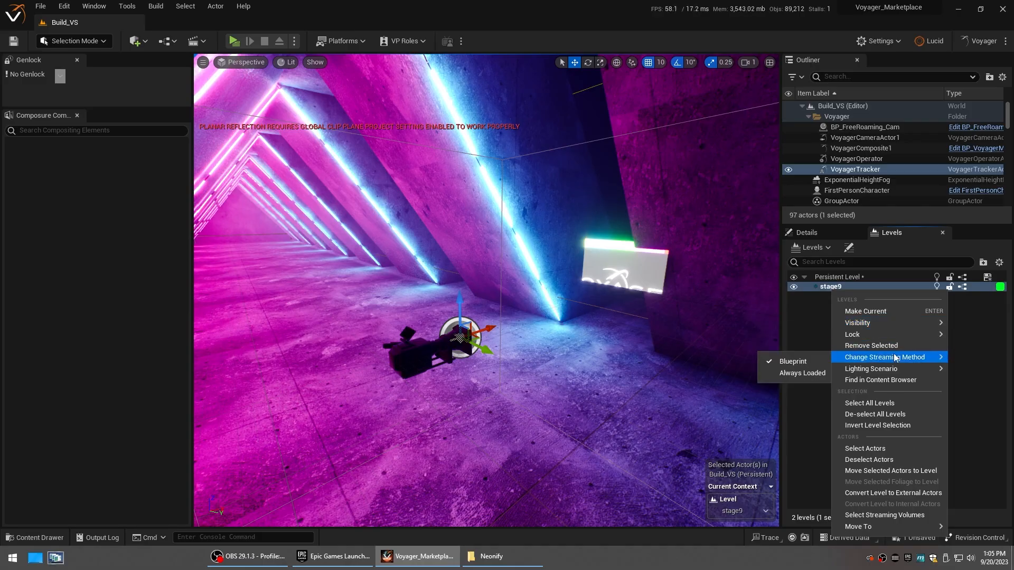
{"action": "left_click", "coordinate": [809, 374]}
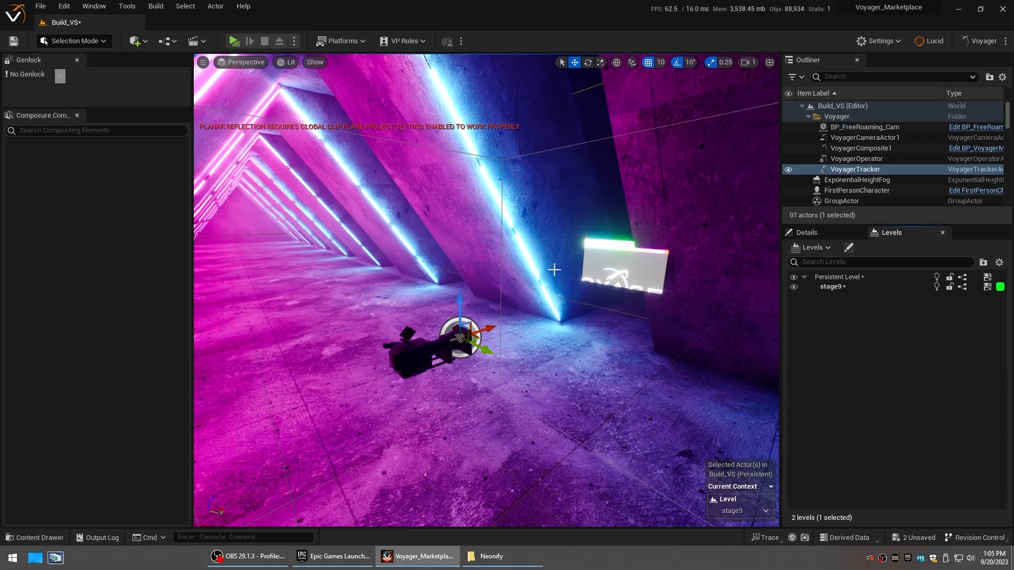
Switch the stage9 sublevel's streaming method back to Blueprint
{"action": "right_click", "coordinate": [841, 286]}
{"action": "mouse_move", "coordinate": [890, 353]}
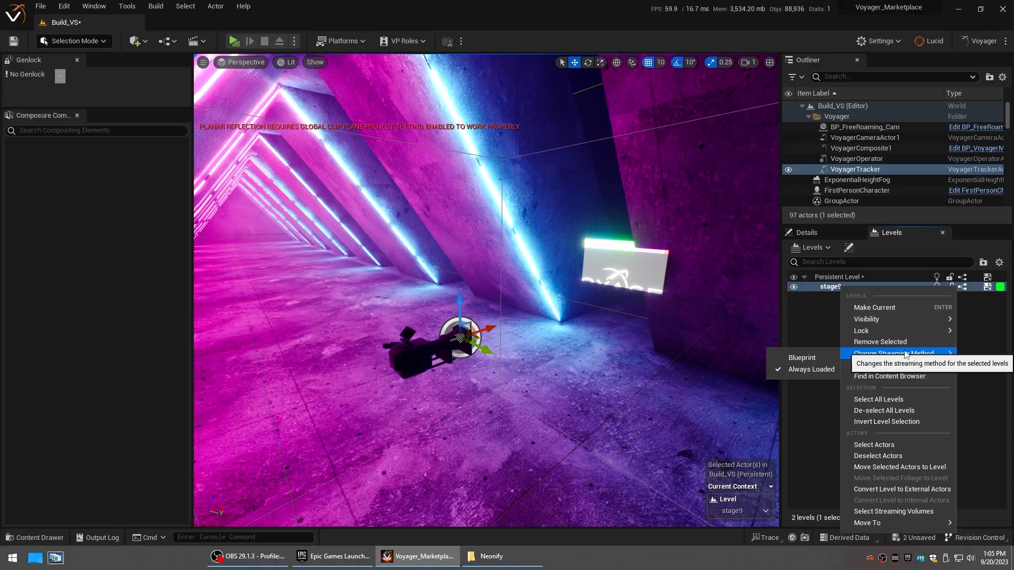
{"action": "left_click", "coordinate": [801, 358]}
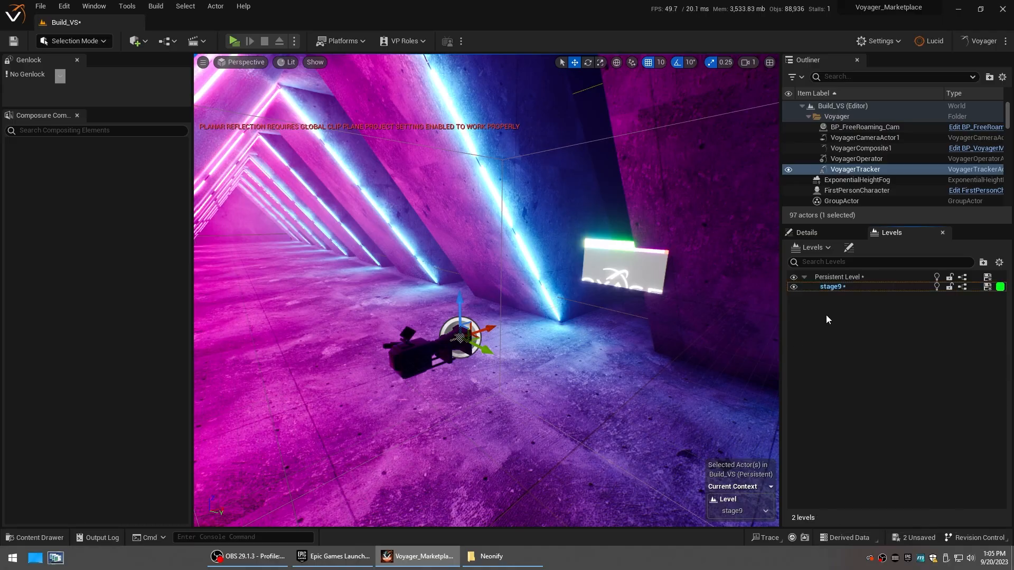
Lower the VoyagerComposite1 screen vertically toward the floor of the neon tunnel
{"action": "right_click_drag", "start_coordinate": [601, 358], "coordinate": [478, 321]}
{"action": "key", "text": "d"}
{"action": "left_click", "coordinate": [516, 326]}
{"action": "left_click", "coordinate": [372, 389]}
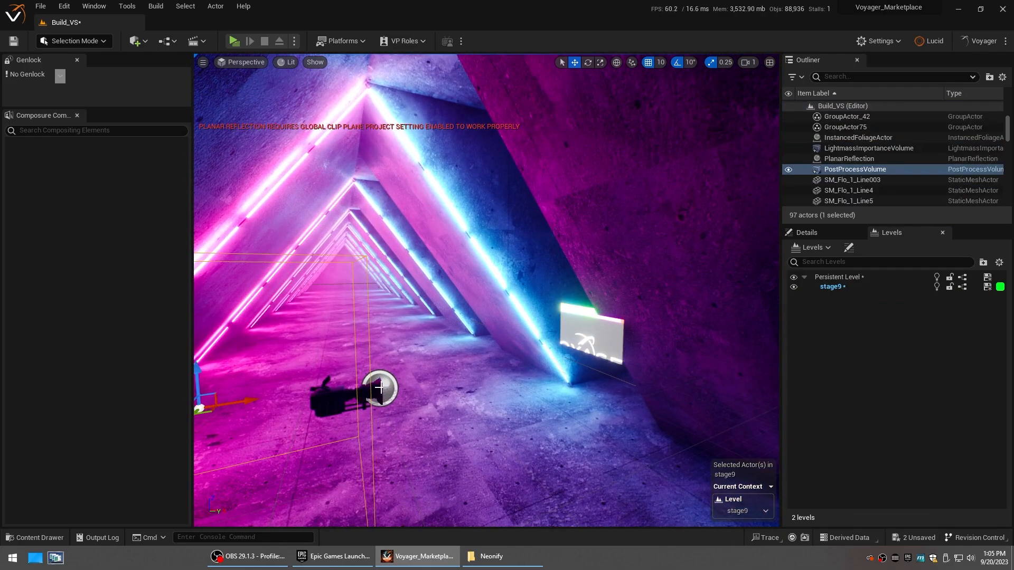
{"action": "left_click", "coordinate": [380, 387]}
{"action": "right_click_drag", "start_coordinate": [380, 387], "coordinate": [461, 312]}
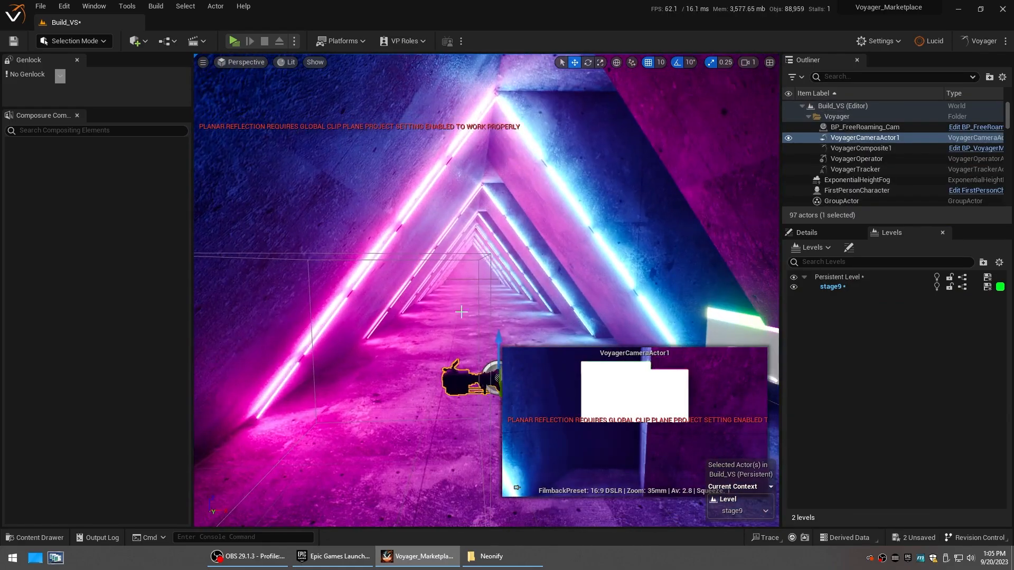
{"action": "left_click", "coordinate": [476, 257]}
{"action": "right_click_drag", "start_coordinate": [540, 286], "coordinate": [686, 291]}
{"action": "left_click", "coordinate": [610, 281]}
{"action": "left_click_drag", "start_coordinate": [598, 256], "coordinate": [589, 346]}
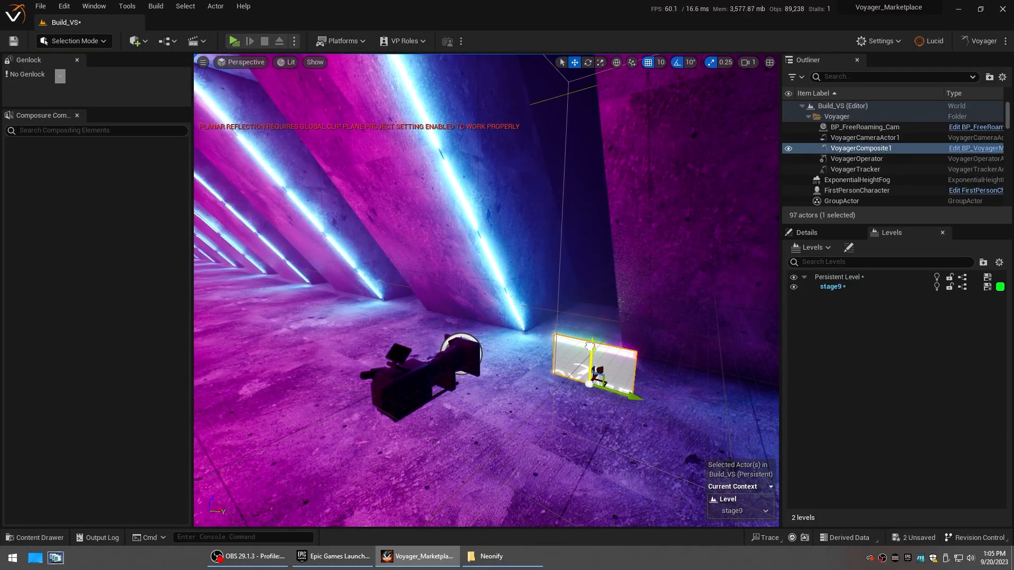
Lower VoyagerCameraActor1 vertically toward the tunnel floor so it faces the VoyagerComposite1 screen
{"action": "left_click", "coordinate": [442, 368]}
{"action": "left_click_drag", "start_coordinate": [476, 317], "coordinate": [493, 468]}
{"action": "right_click_drag", "start_coordinate": [497, 312], "coordinate": [527, 287]}
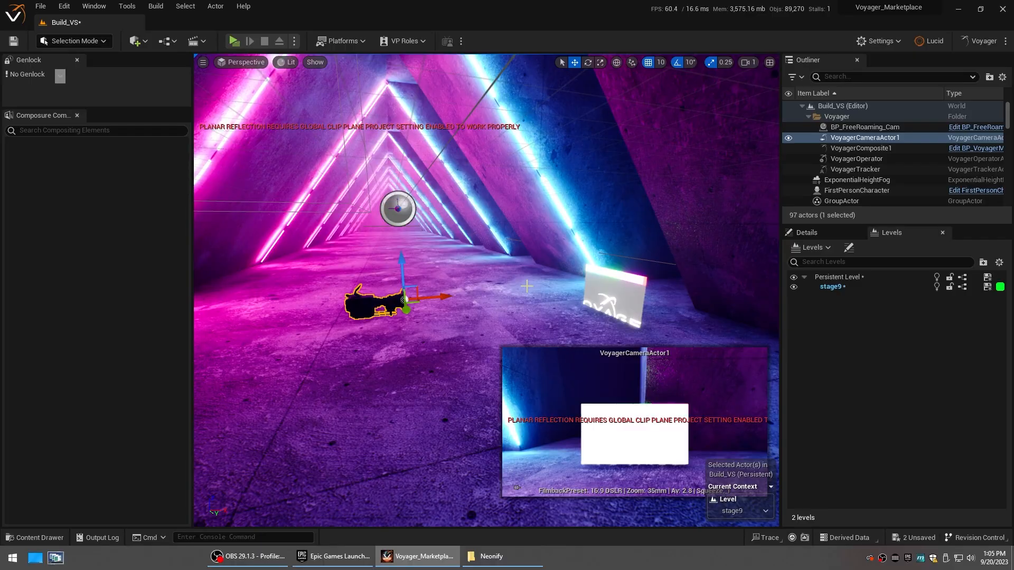